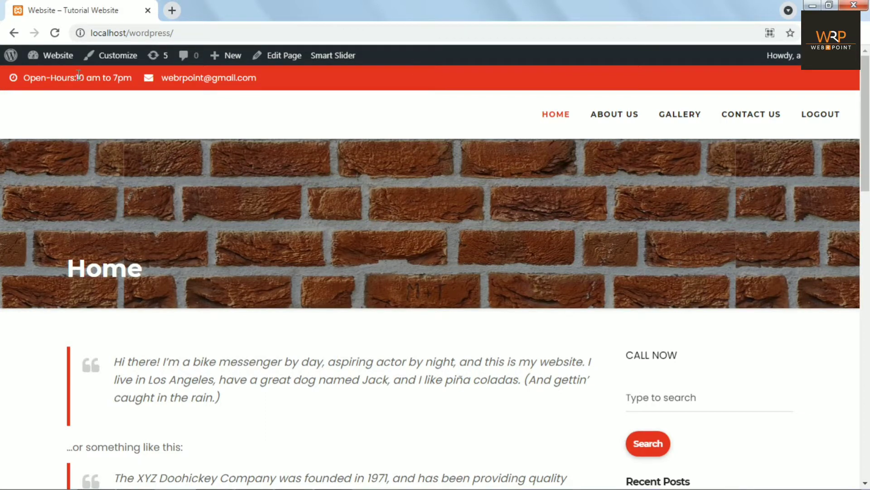
# - Open the WordPress dashboard in a new browser tab and go to the page for adding new plugins
pyautogui.rightClick(52, 75)
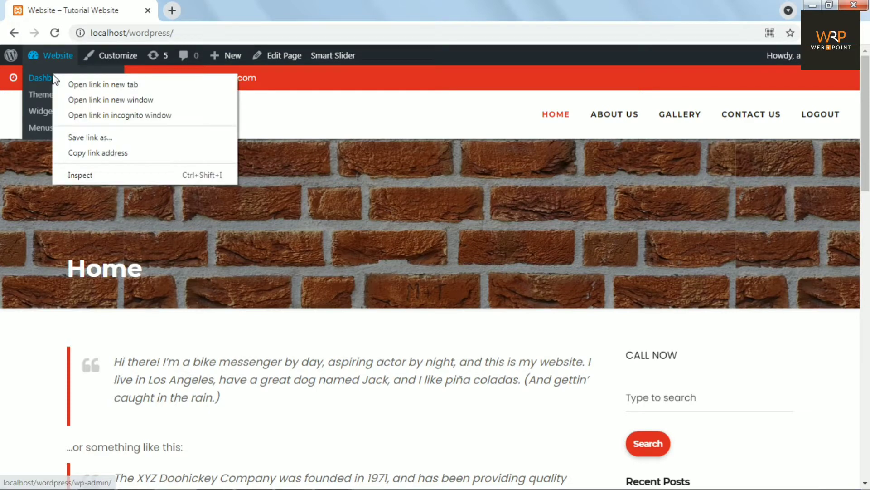
pyautogui.click(103, 85)
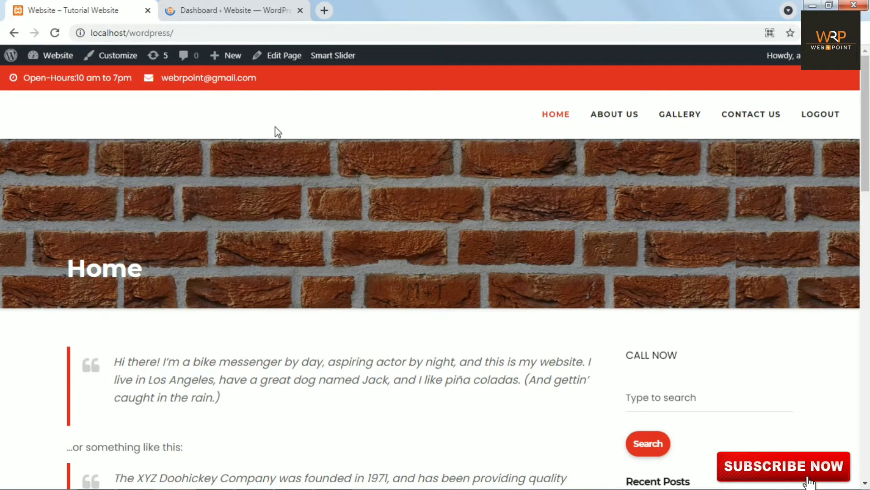
pyautogui.click(203, 17)
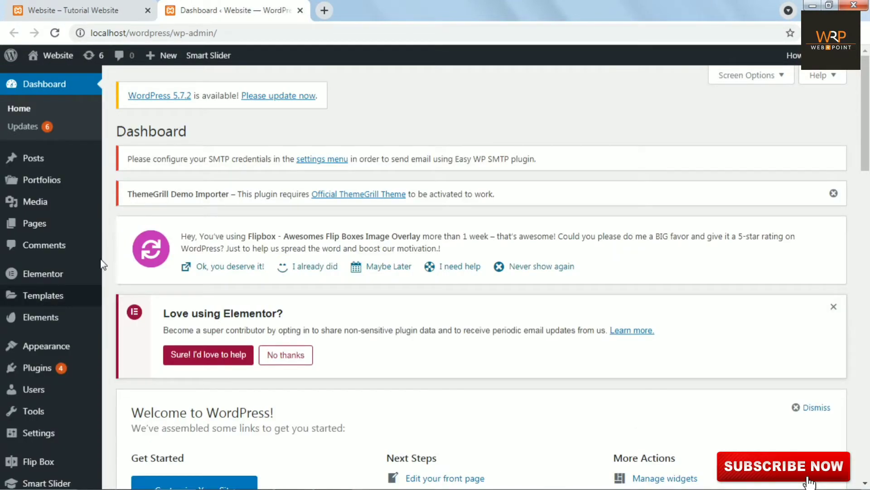
pyautogui.moveTo(88, 373)
pyautogui.click(128, 389)
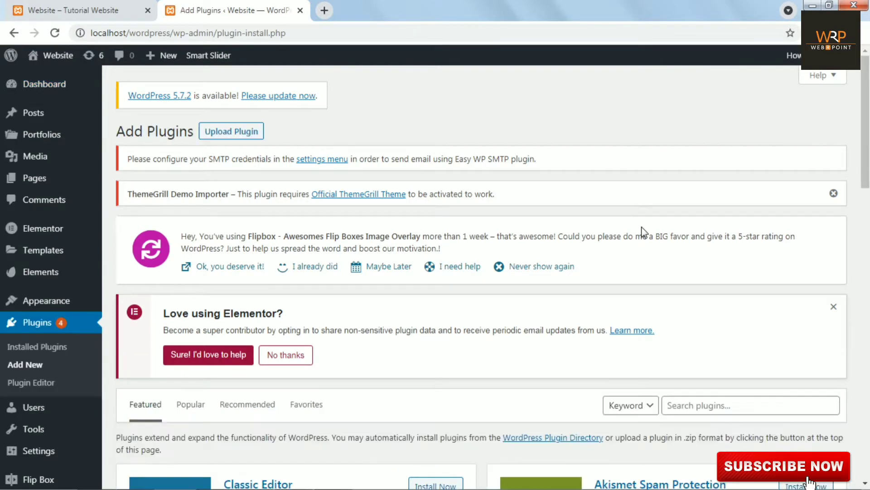
# - Search the plugin directory for "contact form 7"
pyautogui.moveTo(867, 127); pyautogui.dragTo(867, 193)
pyautogui.click(704, 196)
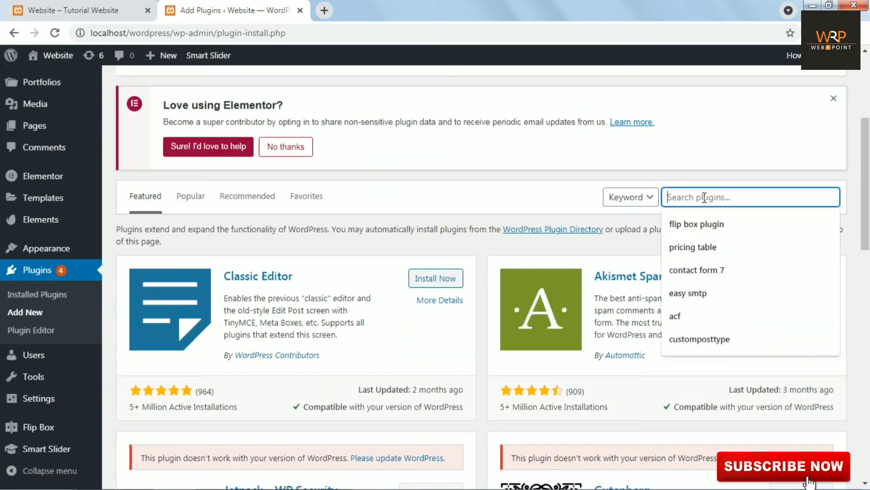
pyautogui.write('contact ')
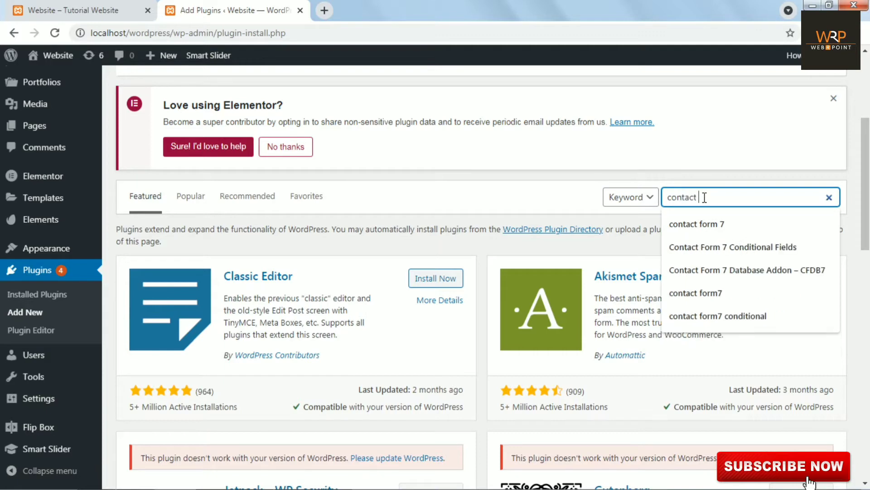
pyautogui.write('form 7')
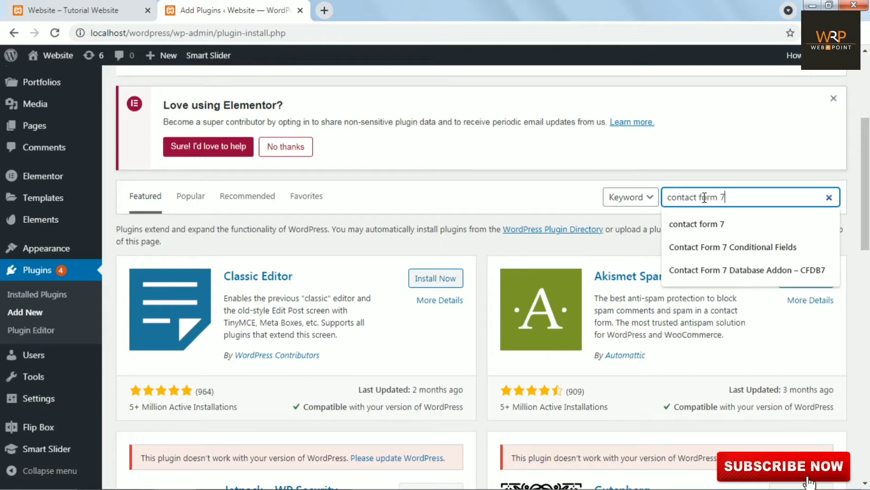
pyautogui.press('Return')
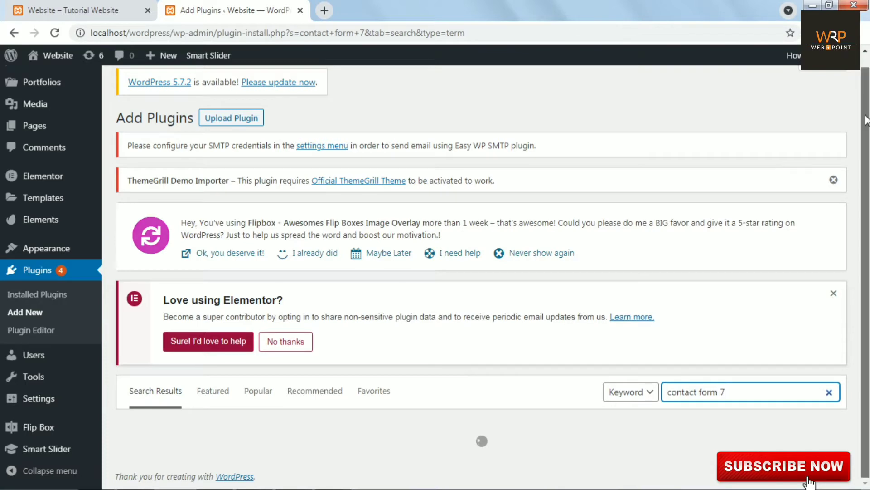
# - Activate the Contact Form 7 plugin from the search results and check its entry among the installed plugins
pyautogui.scroll(-8, 838, 183)
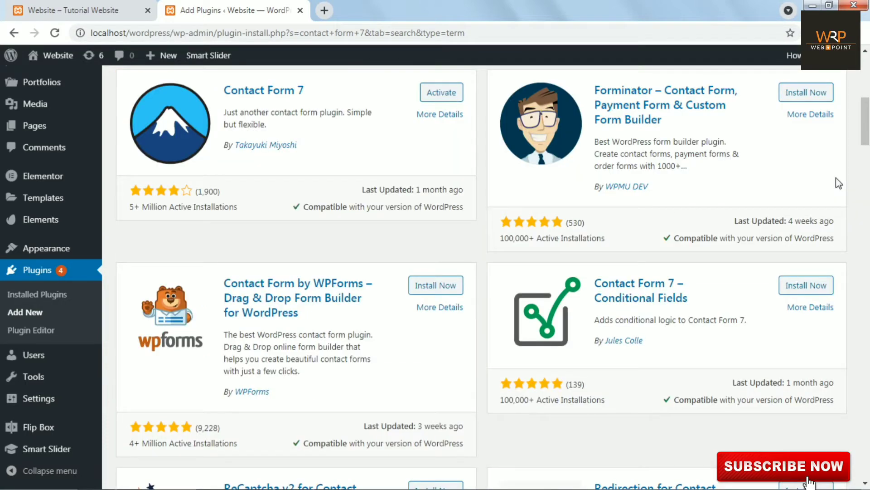
pyautogui.moveTo(867, 127); pyautogui.dragTo(868, 120)
pyautogui.scroll(2, 530, 196)
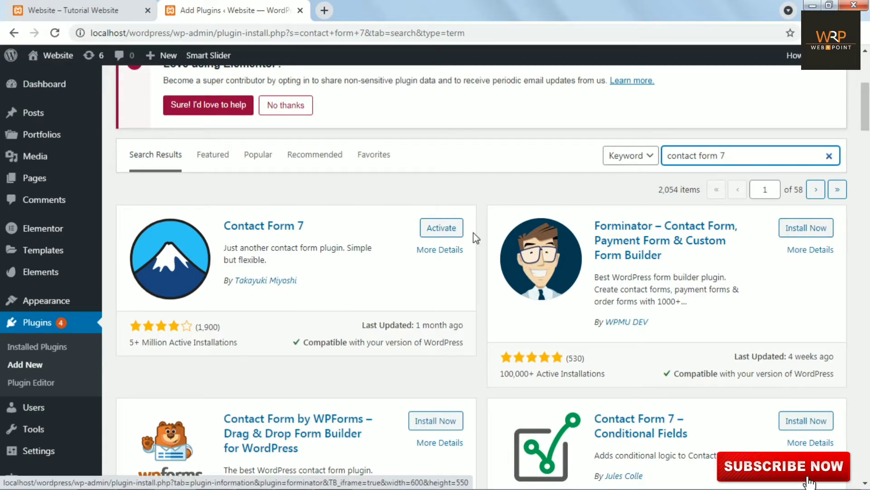
pyautogui.click(438, 237)
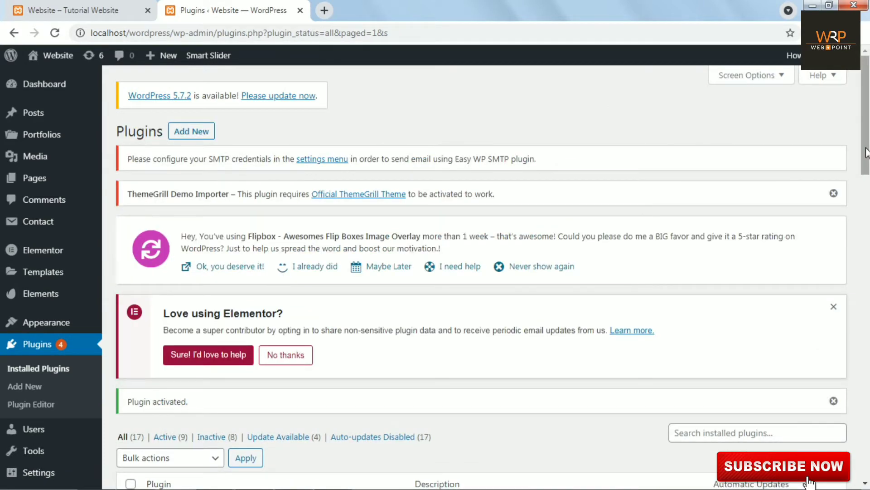
pyautogui.scroll(-7, 867, 153)
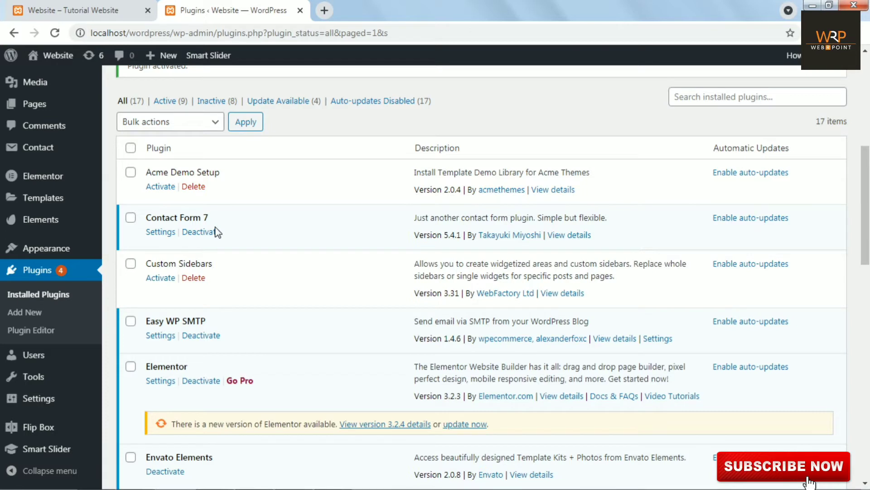
# - Open the Contact Forms overview and look over the existing forms
pyautogui.moveTo(54, 148)
pyautogui.click(122, 153)
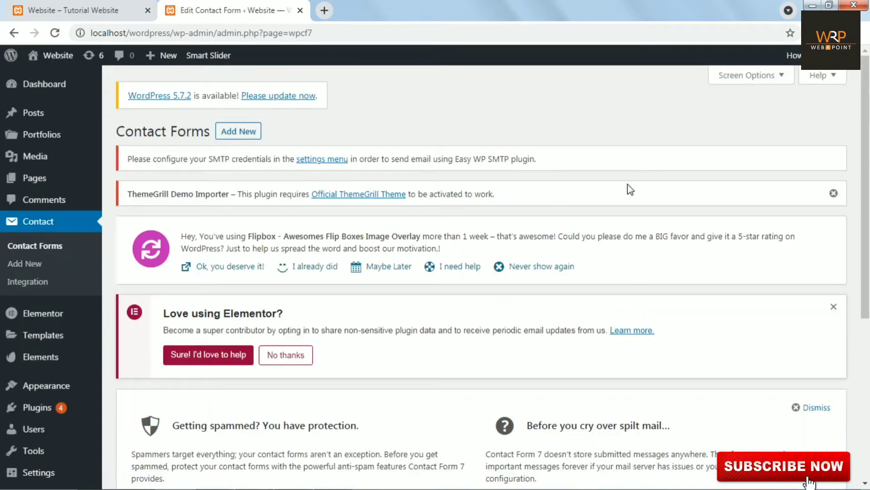
pyautogui.scroll(-3, 866, 182)
pyautogui.moveTo(866, 183); pyautogui.dragTo(865, 278)
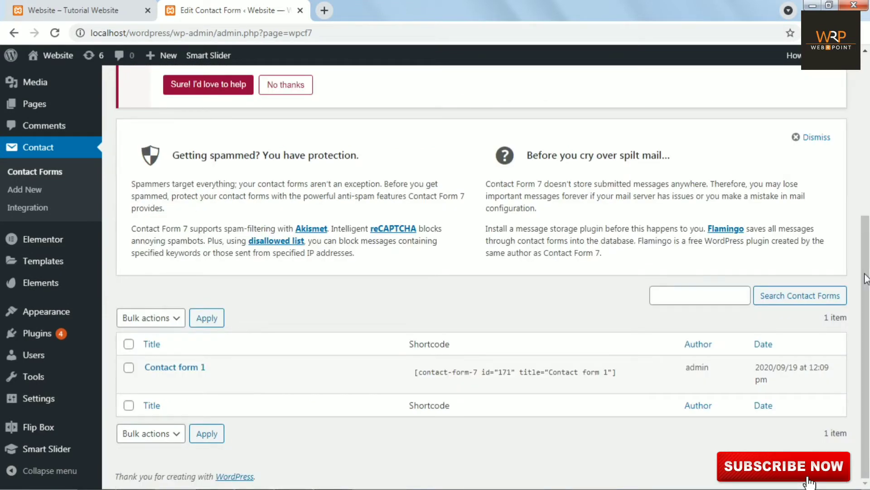
pyautogui.moveTo(222, 377)
pyautogui.scroll(5, 791, 270)
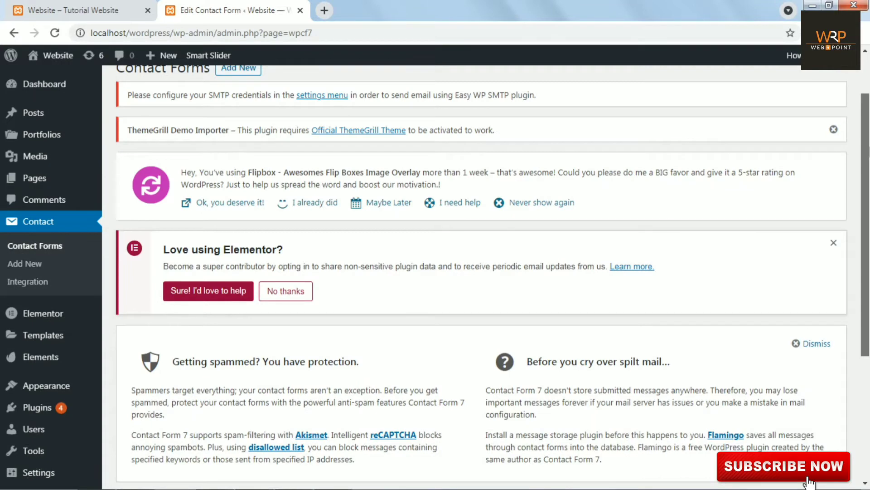
pyautogui.scroll(1, 198, 344)
# - Return to adding new plugins and search the directory for "Contact Form 7 Multi-Step Forms"
pyautogui.moveTo(34, 413)
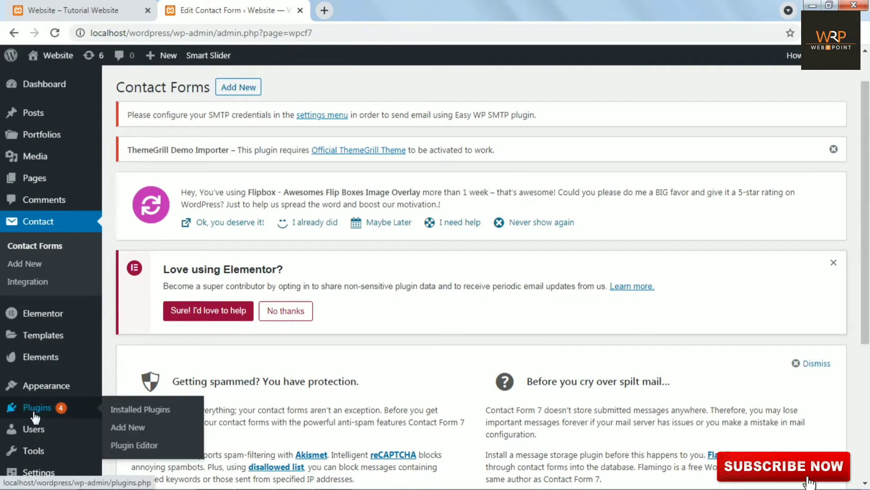
pyautogui.click(128, 428)
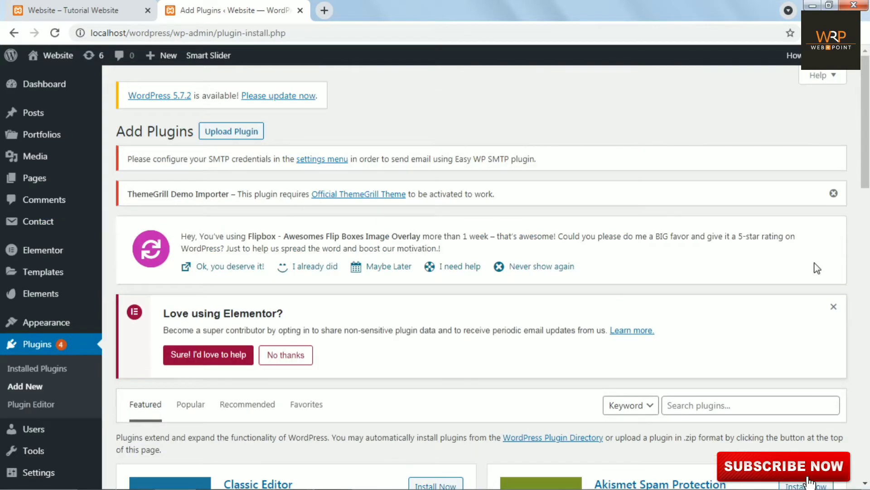
pyautogui.scroll(-2, 818, 268)
pyautogui.scroll(-3, 739, 175)
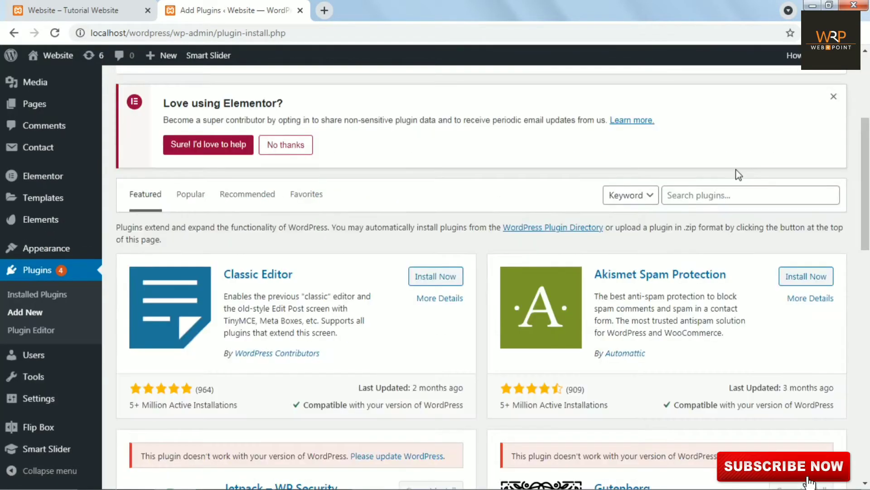
pyautogui.click(710, 191)
pyautogui.write('Contact Form 7 Multi-Step Forms')
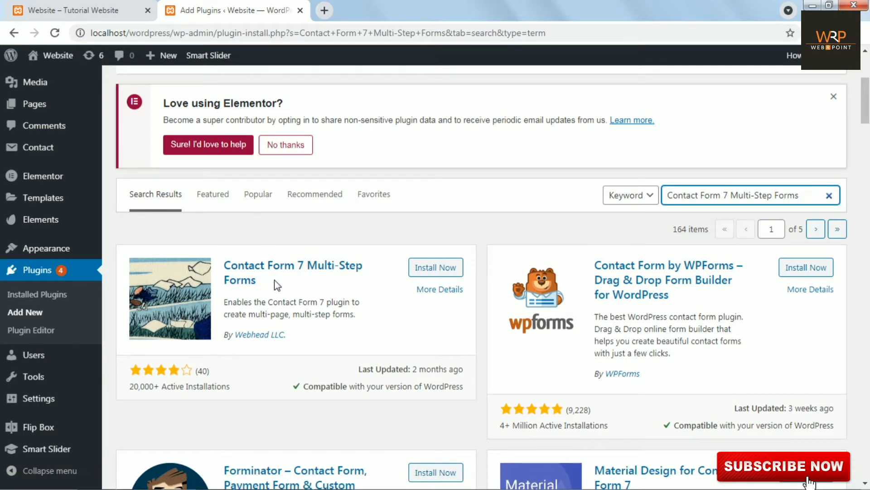
# - Install and activate Contact Form 7 Multi-Step Forms, skip its update and tracking opt-in, and check its entry among the installed plugins
pyautogui.click(442, 268)
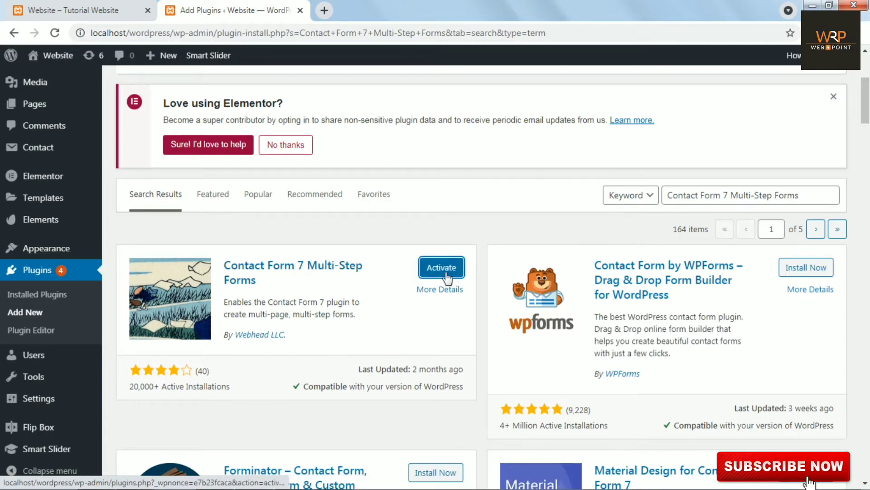
pyautogui.click(447, 276)
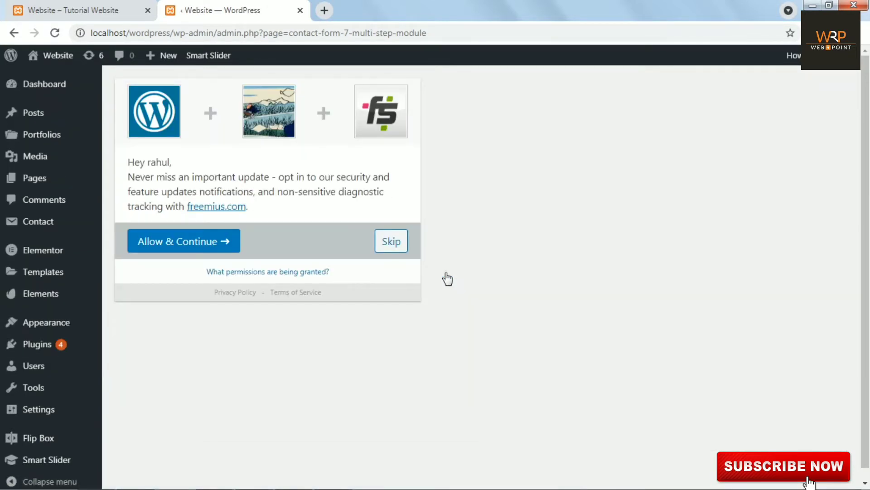
pyautogui.click(390, 245)
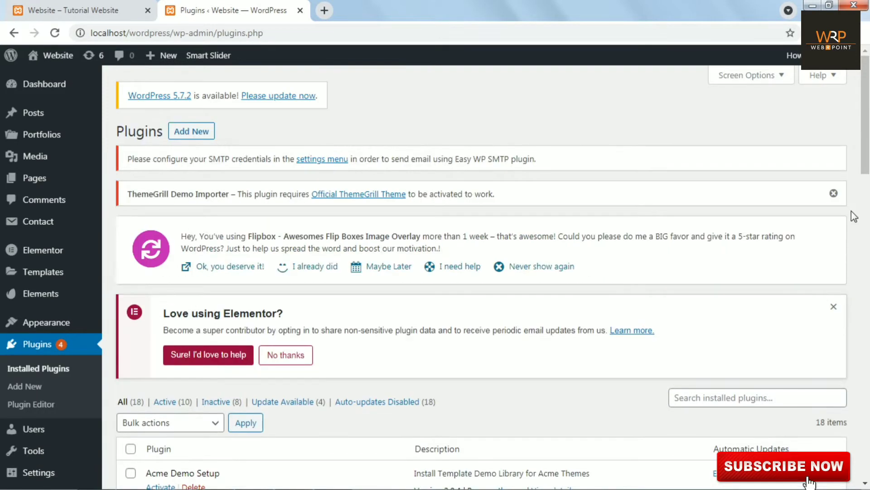
pyautogui.scroll(-3, 869, 168)
pyautogui.scroll(-2, 869, 170)
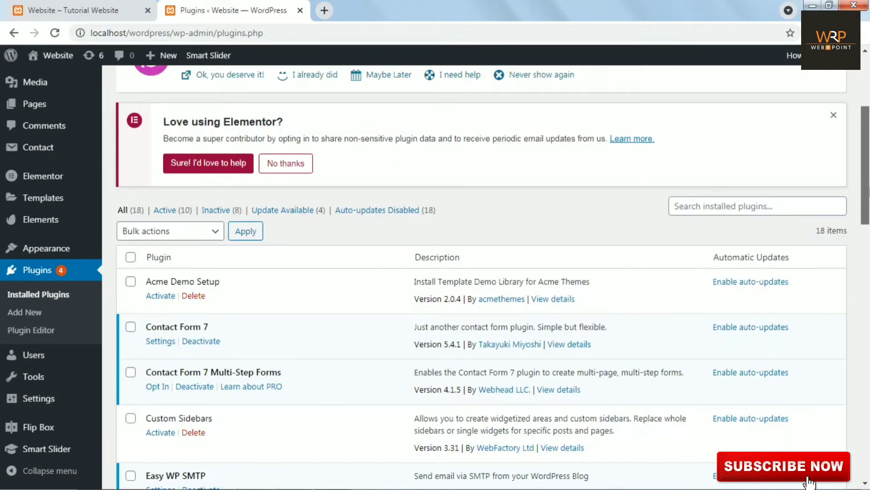
pyautogui.scroll(1, 158, 156)
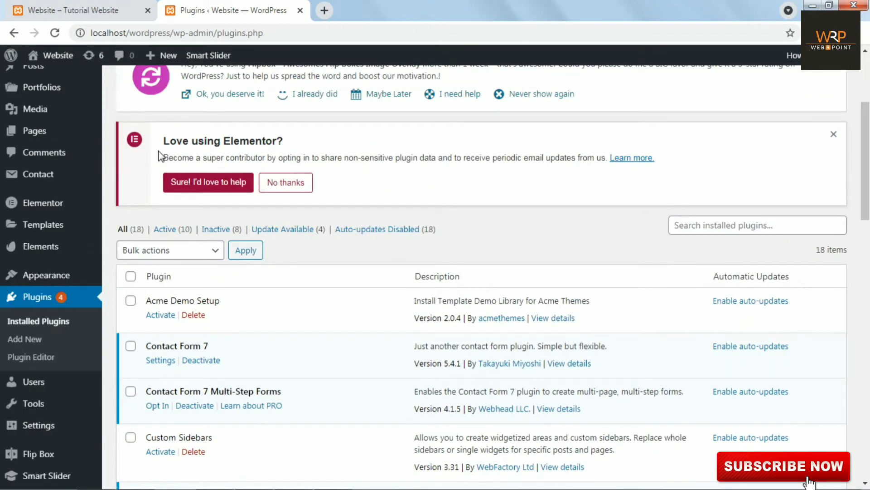
# - Go to the Contact Forms overview and open "Contact form 1" for editing in a new browser tab
pyautogui.moveTo(82, 174)
pyautogui.click(145, 183)
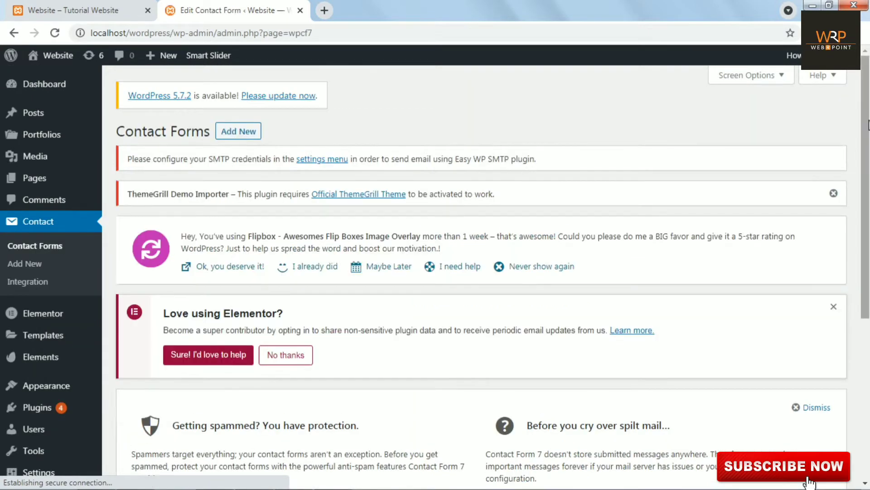
pyautogui.scroll(-5, 809, 483)
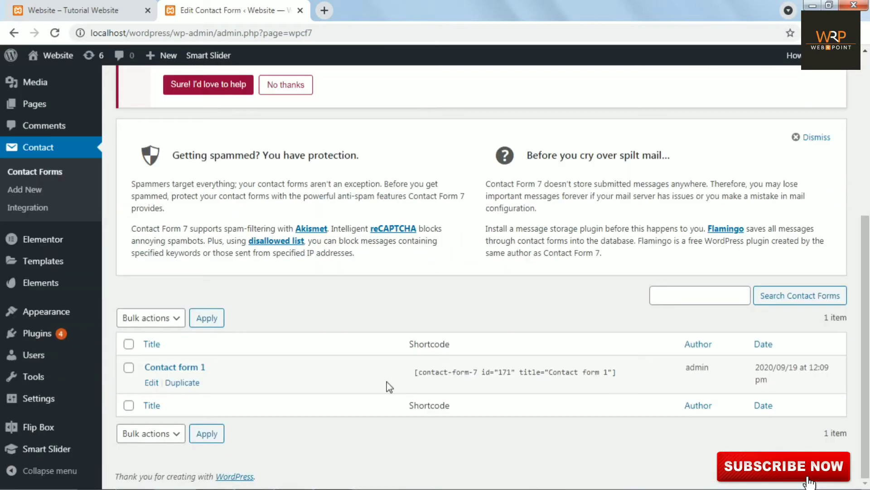
pyautogui.rightClick(153, 383)
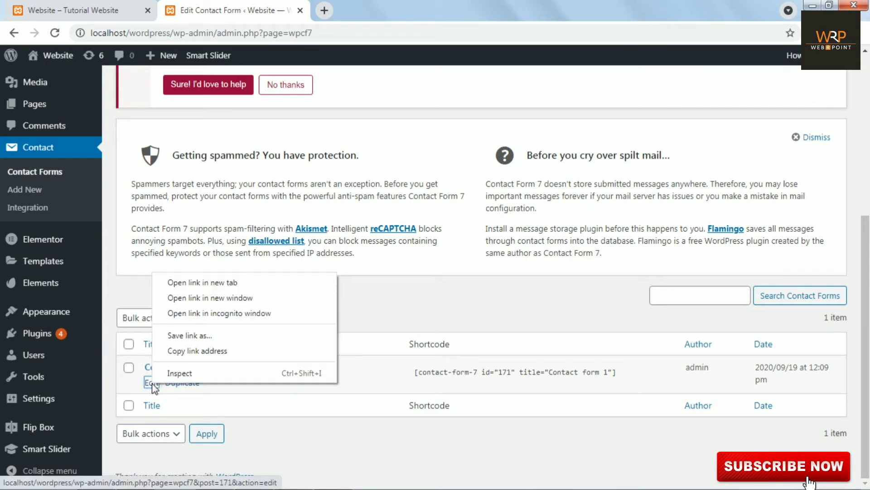
pyautogui.click(232, 282)
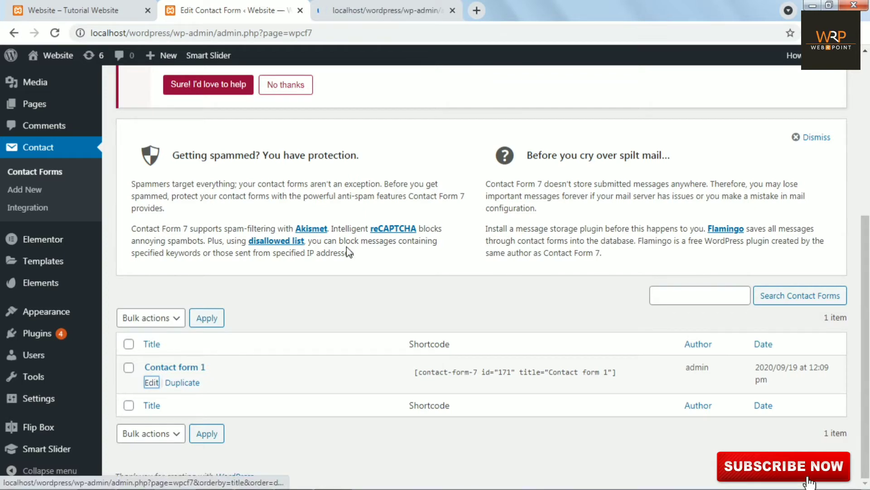
pyautogui.click(404, 20)
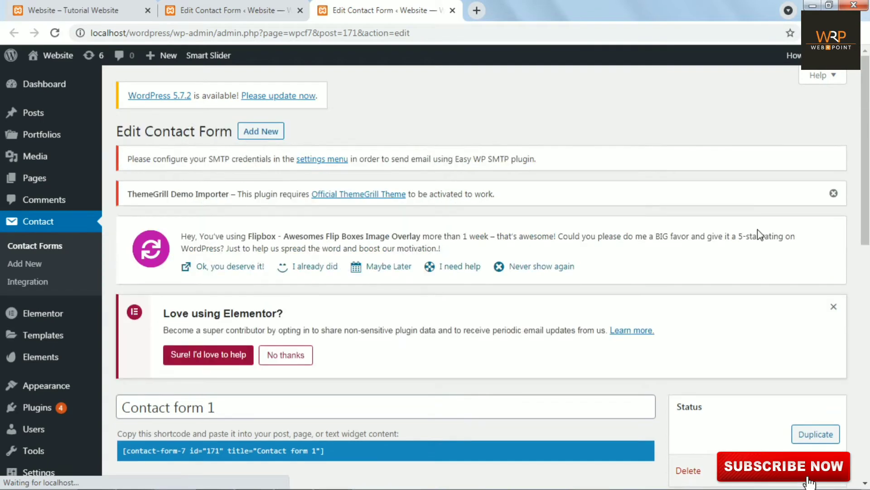
# - Duplicate the "Your Email (required)" label block in the form template, placing the copy between the email and Subject fields
pyautogui.scroll(-4, 760, 234)
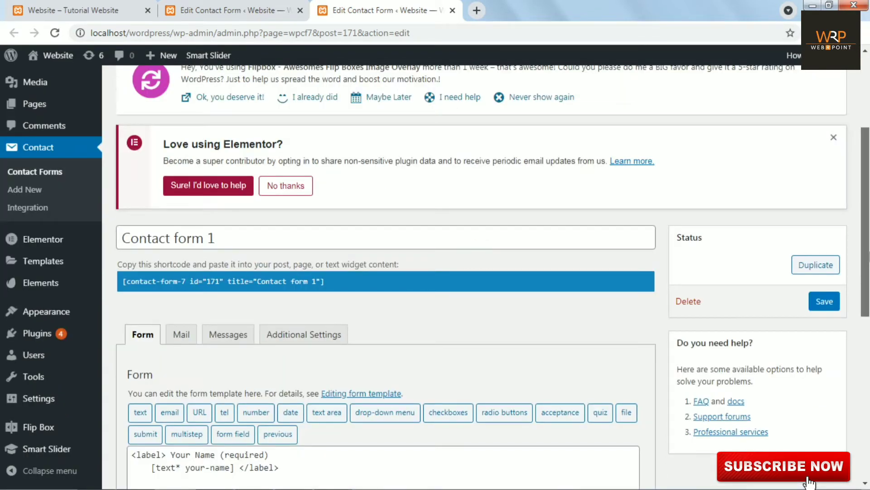
pyautogui.scroll(-4, 809, 482)
pyautogui.scroll(-2, 809, 482)
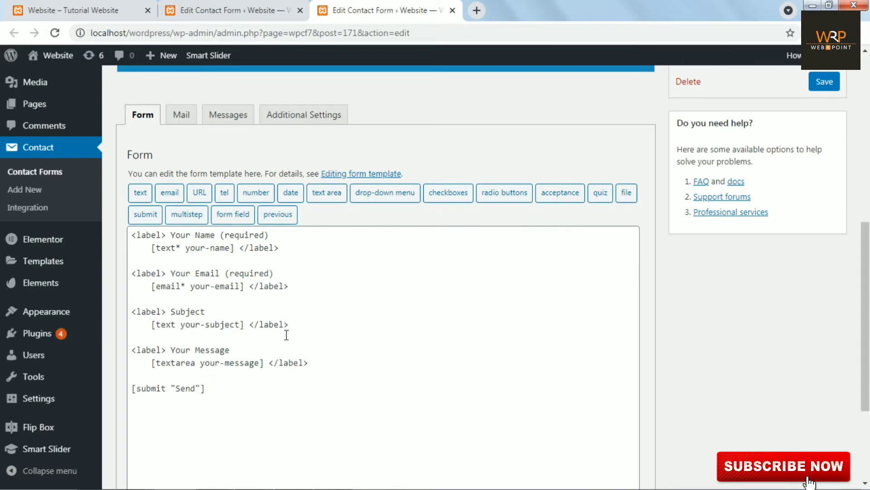
pyautogui.click(299, 288)
pyautogui.press('Return')
pyautogui.press('Return')
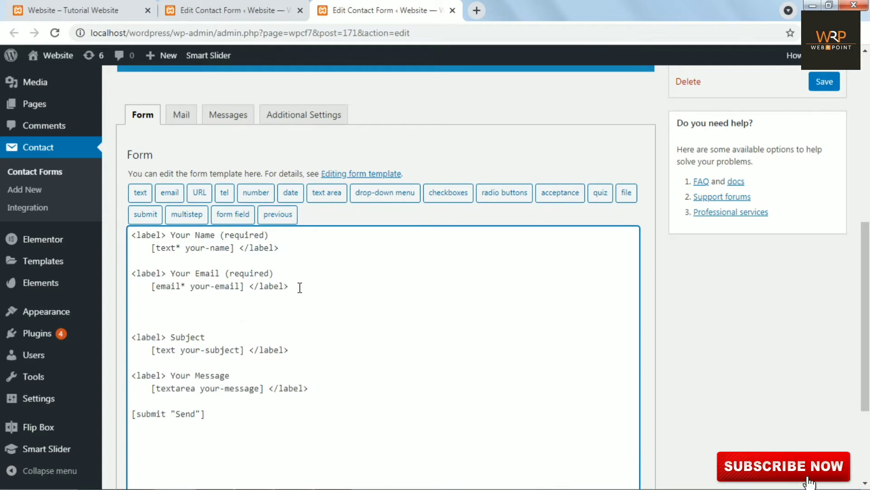
pyautogui.moveTo(131, 273); pyautogui.dragTo(300, 299)
pyautogui.hotkey('ctrl', 'c')
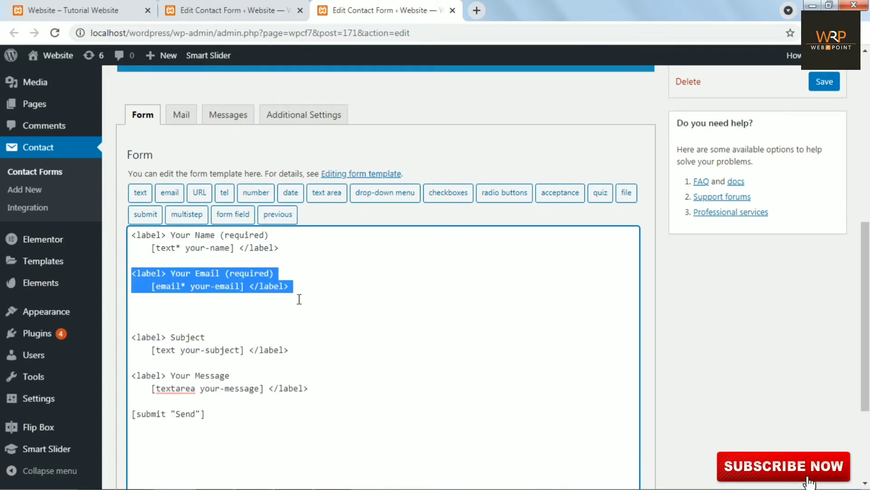
pyautogui.click(152, 301)
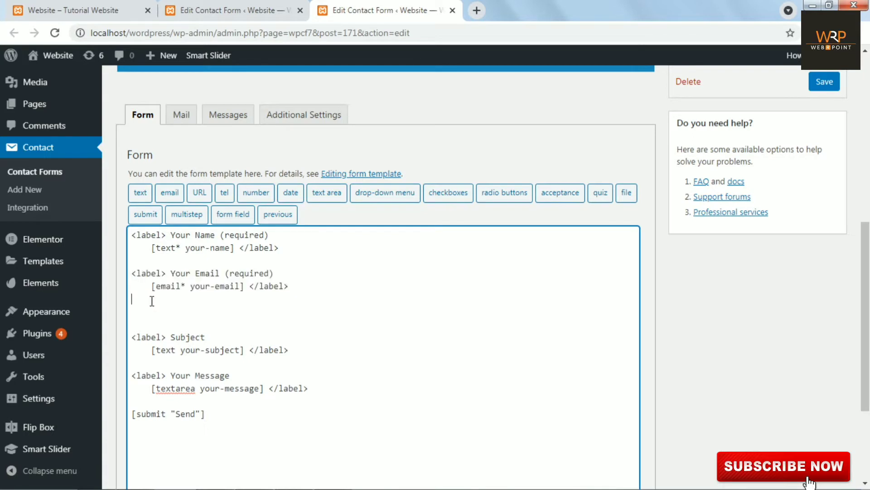
pyautogui.press('Return')
pyautogui.hotkey('ctrl', 'v')
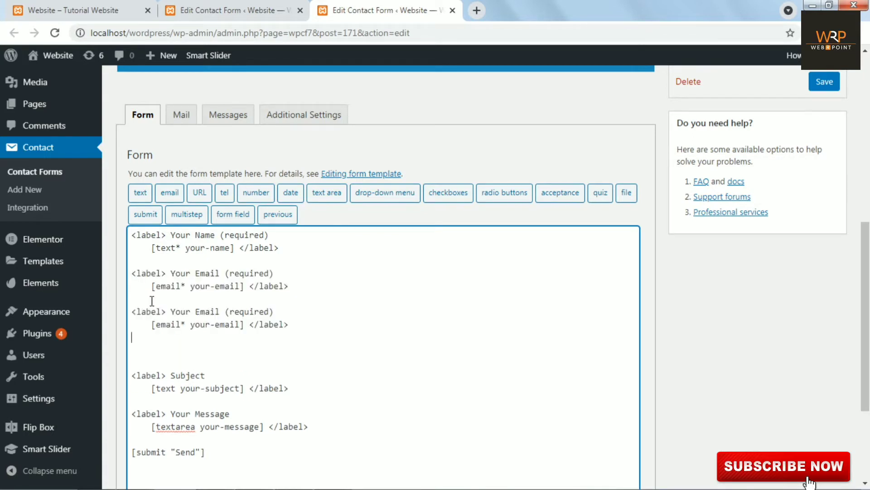
# - Remove the surplus blank lines below the duplicated email block and replace its label text with "Phone"
pyautogui.press('Delete')
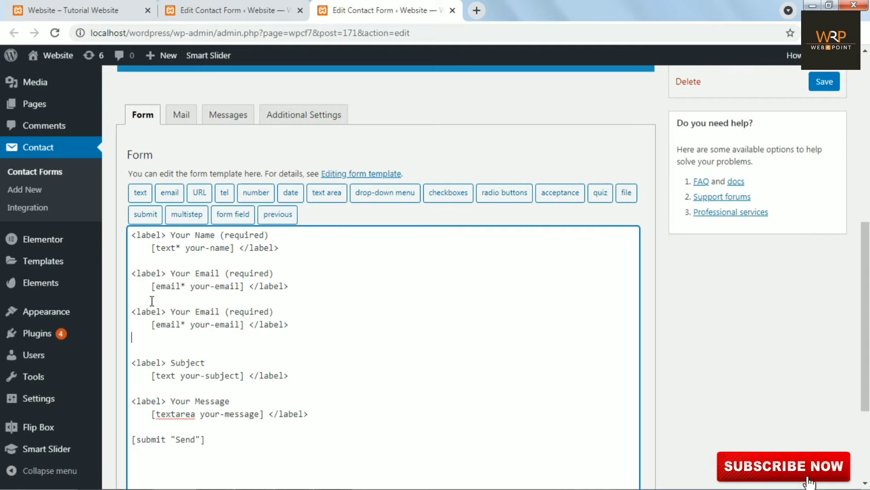
pyautogui.press('Delete')
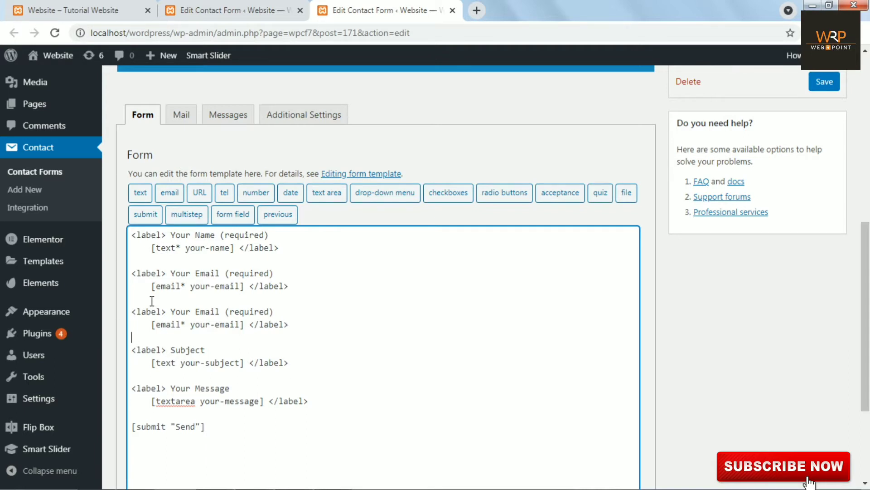
pyautogui.moveTo(173, 312); pyautogui.dragTo(272, 313)
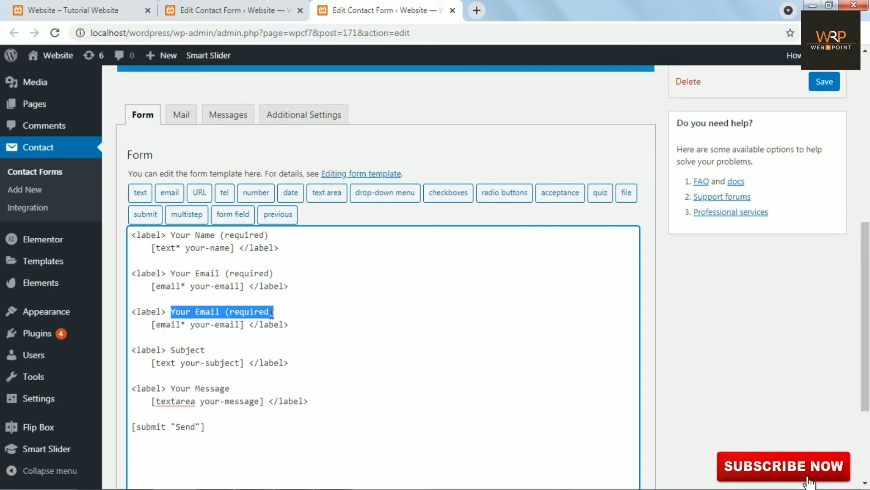
pyautogui.press('BackSpace')
pyautogui.write('Phone')
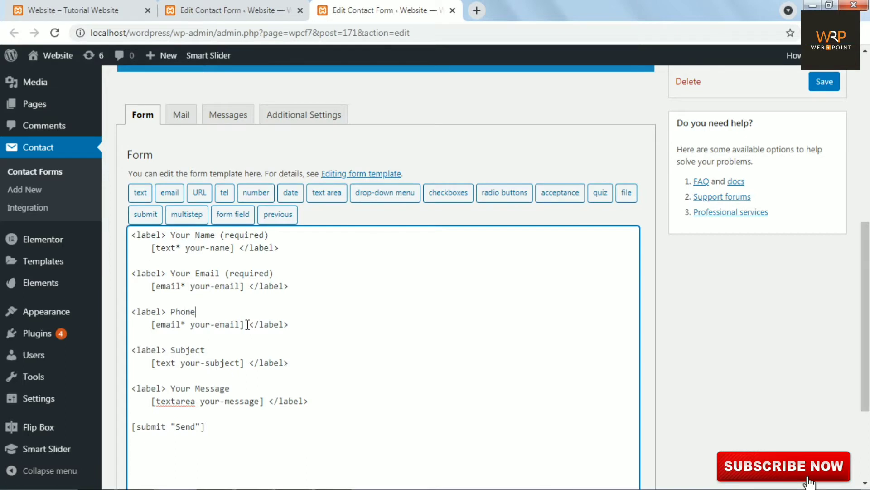
# - Replace the email tag in the Phone block with a generated required telephone tag, [tel* tel-380]
pyautogui.moveTo(247, 324); pyautogui.dragTo(151, 325)
pyautogui.press('BackSpace')
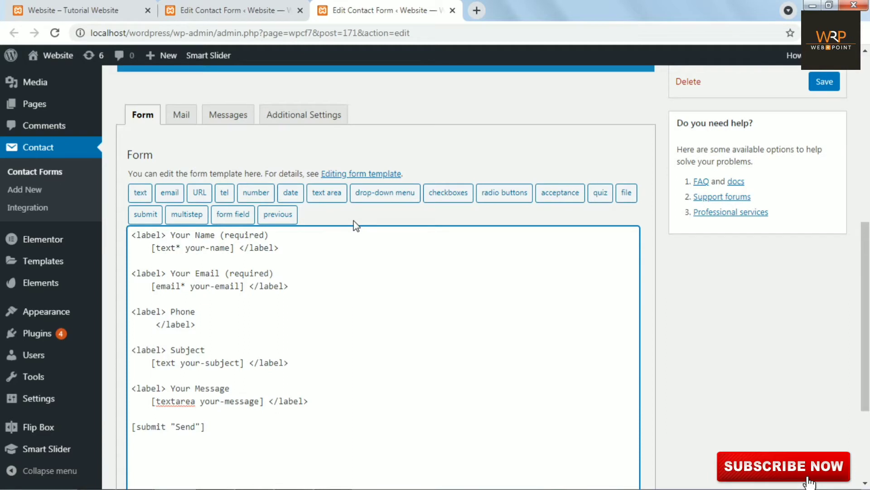
pyautogui.click(230, 198)
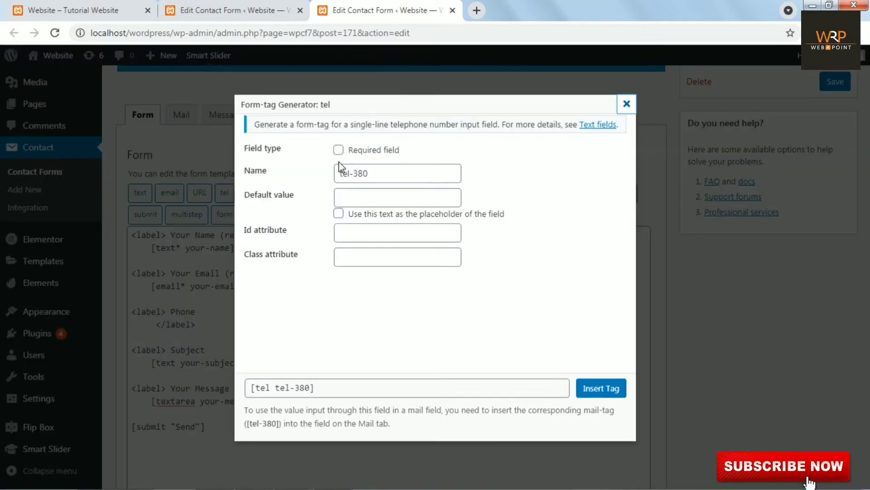
pyautogui.click(339, 151)
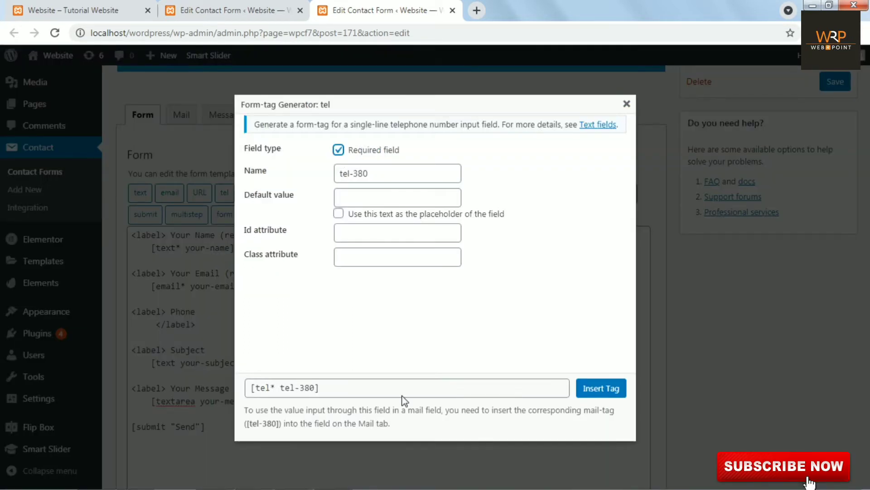
pyautogui.click(337, 388)
pyautogui.hotkey('ctrl', 'c')
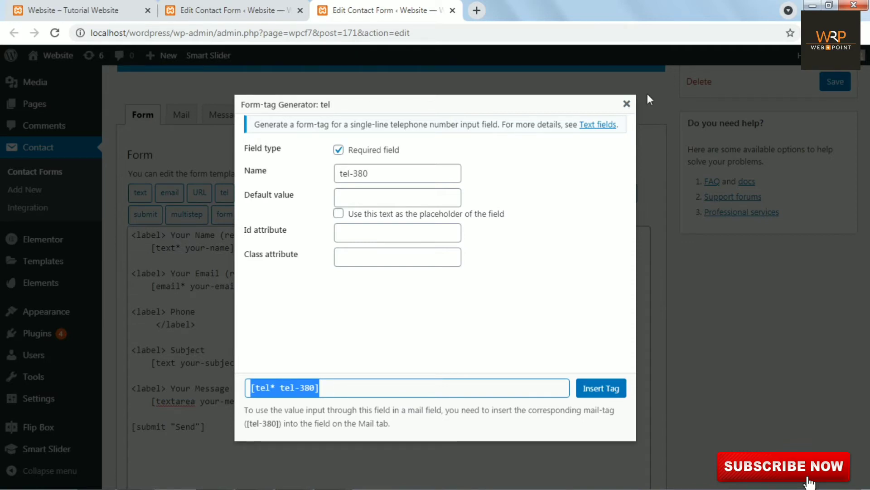
pyautogui.click(627, 105)
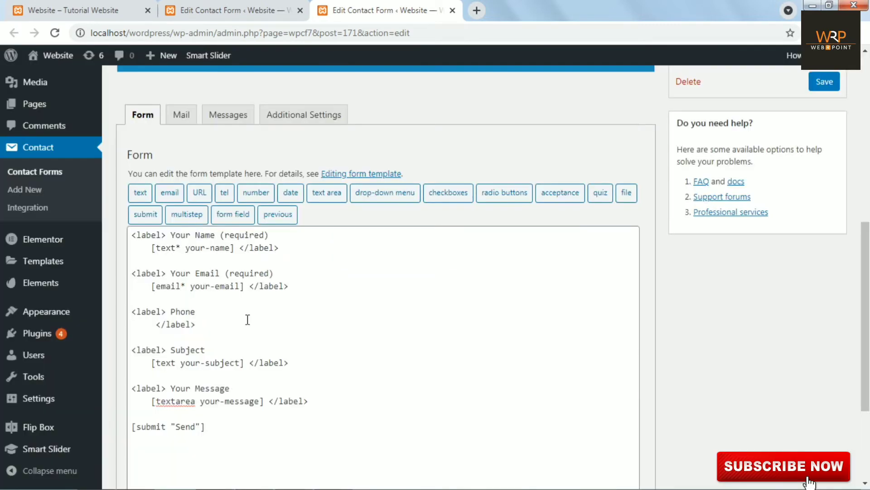
pyautogui.click(153, 325)
pyautogui.hotkey('ctrl', 'v')
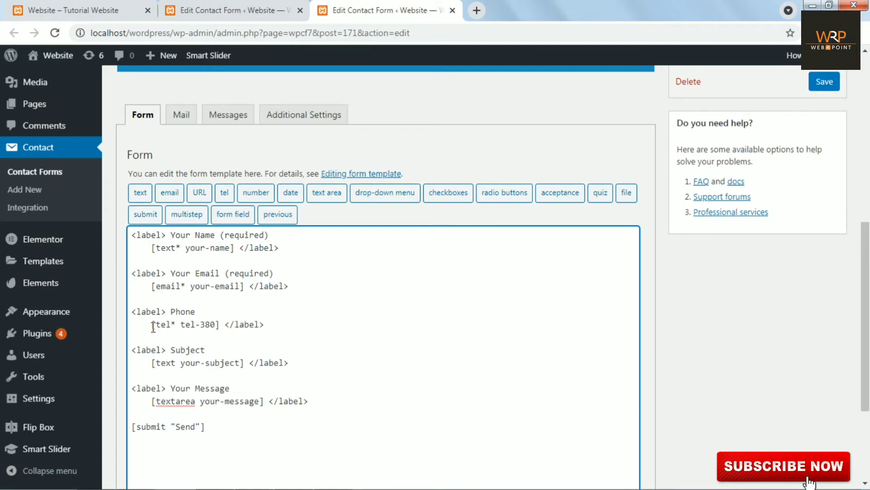
# - Copy "(required)" from the email label and append it to the Phone label
pyautogui.click(282, 274)
pyautogui.moveTo(282, 273); pyautogui.dragTo(229, 268)
pyautogui.hotkey('ctrl', 'c')
pyautogui.click(222, 310)
pyautogui.hotkey('ctrl', 'v')
pyautogui.moveTo(134, 237); pyautogui.dragTo(296, 337)
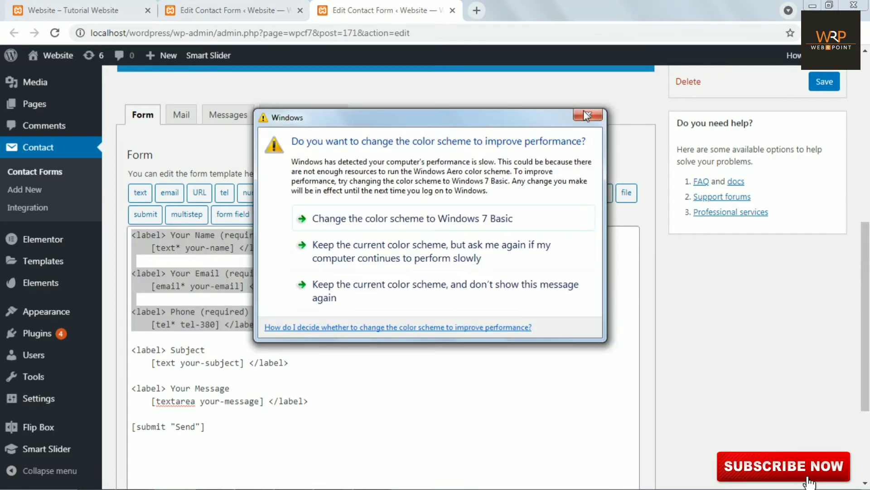
pyautogui.click(584, 111)
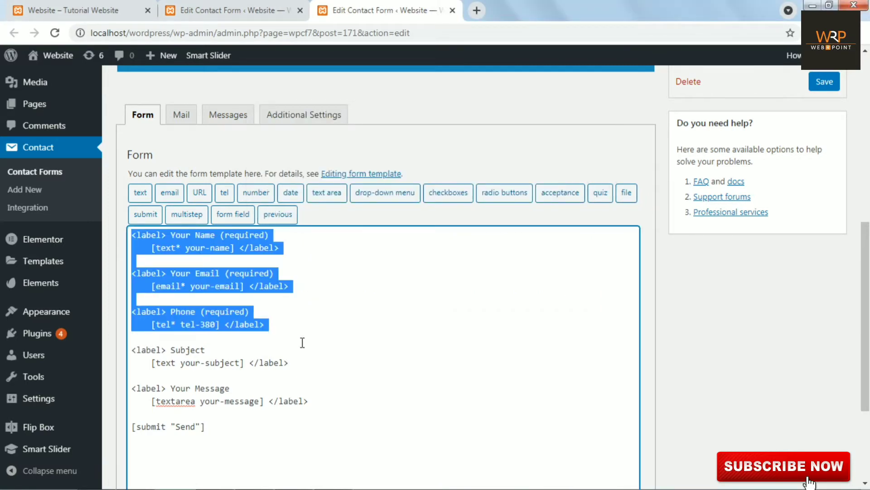
pyautogui.click(193, 365)
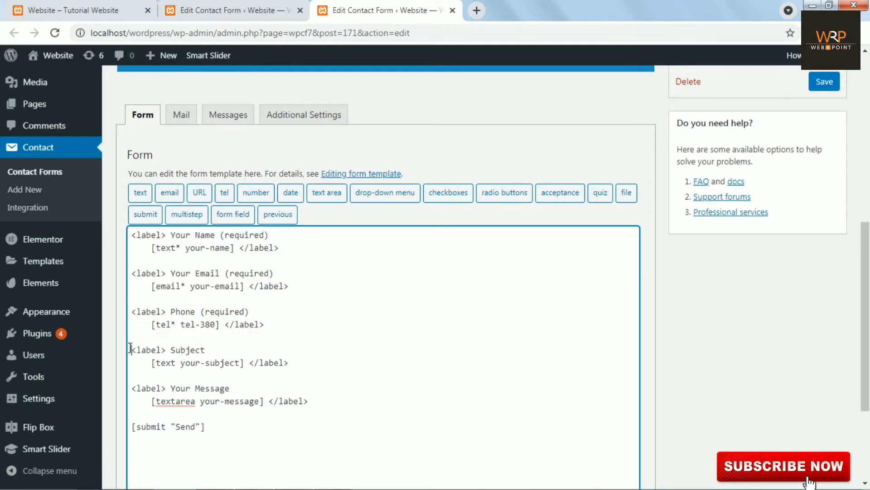
pyautogui.moveTo(130, 348); pyautogui.dragTo(311, 407)
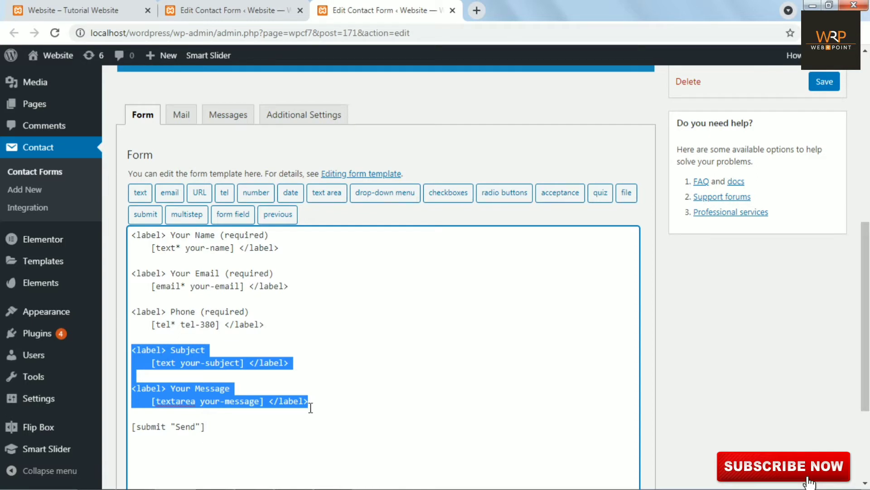
pyautogui.click(332, 409)
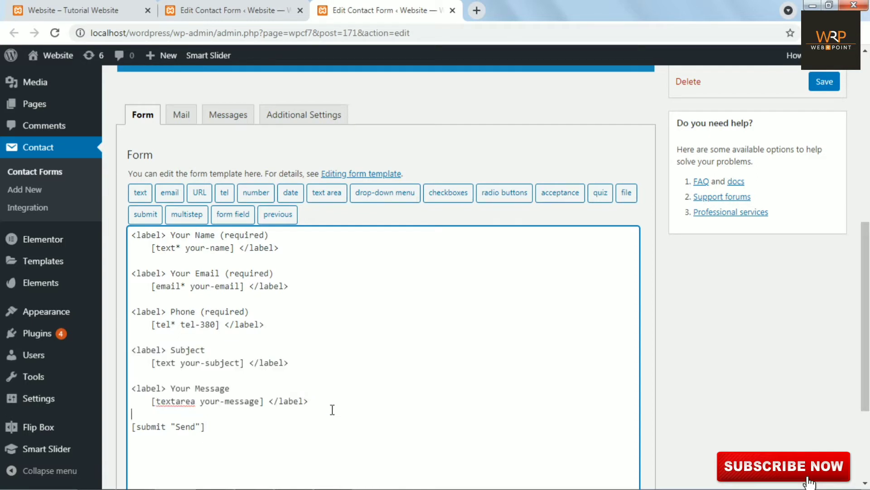
pyautogui.click(237, 364)
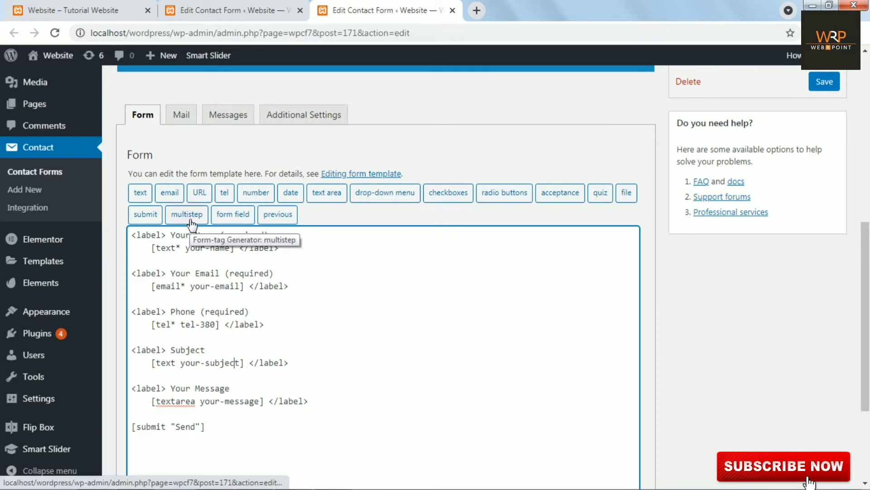
# - Add an empty line below the Phone block and start a multistep form tag there marked as First Step
pyautogui.click(139, 336)
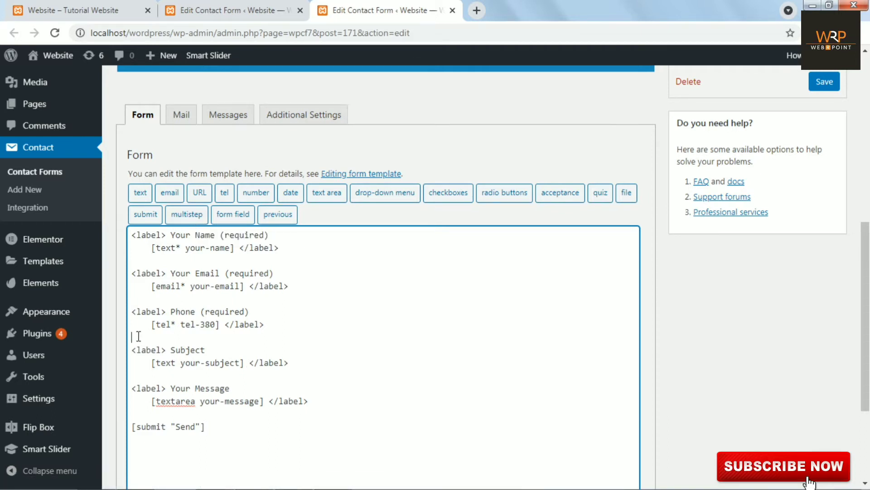
pyautogui.press('Return')
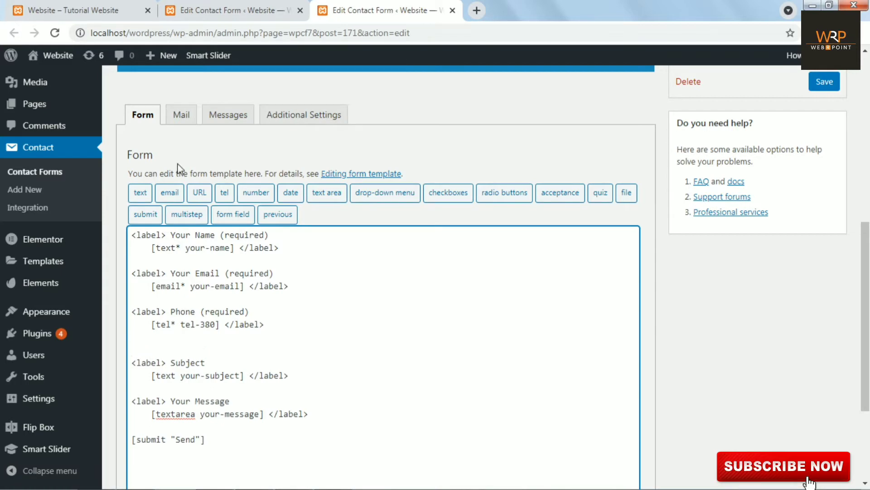
pyautogui.click(183, 218)
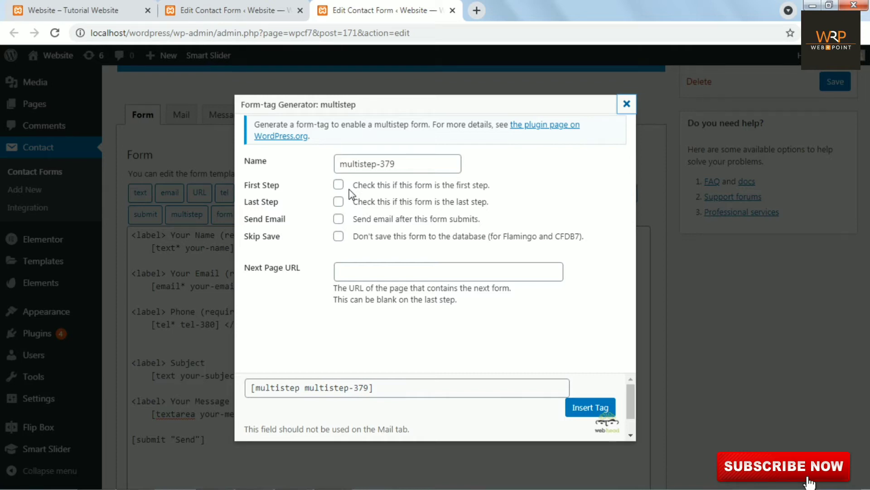
pyautogui.click(338, 185)
pyautogui.click(338, 185)
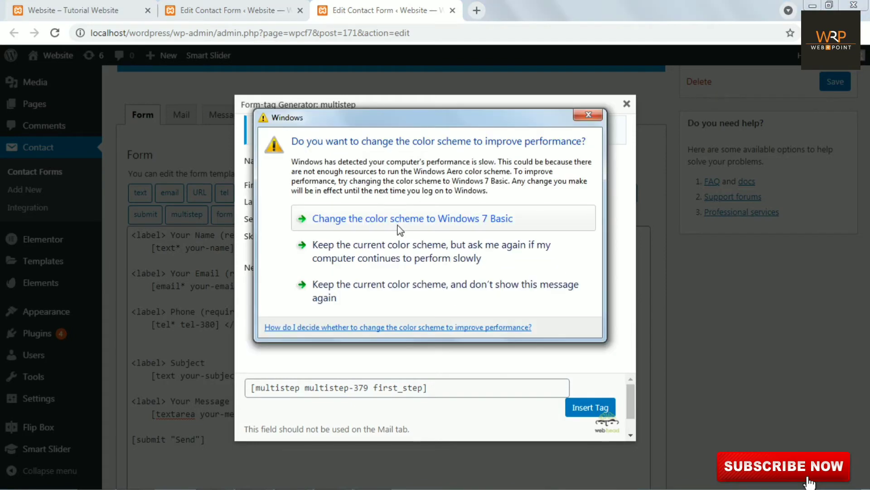
pyautogui.click(585, 116)
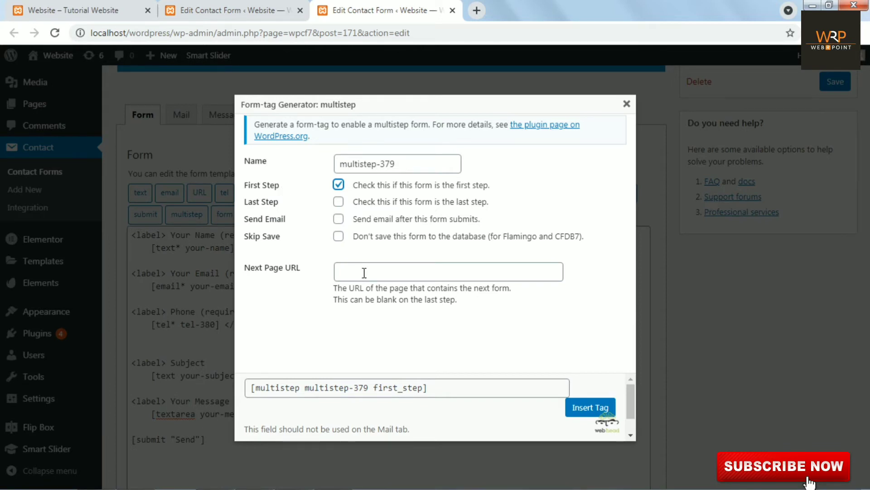
# - From the contact forms list, open the editor for a new page in another browser tab and dismiss its welcome guide
pyautogui.click(217, 5)
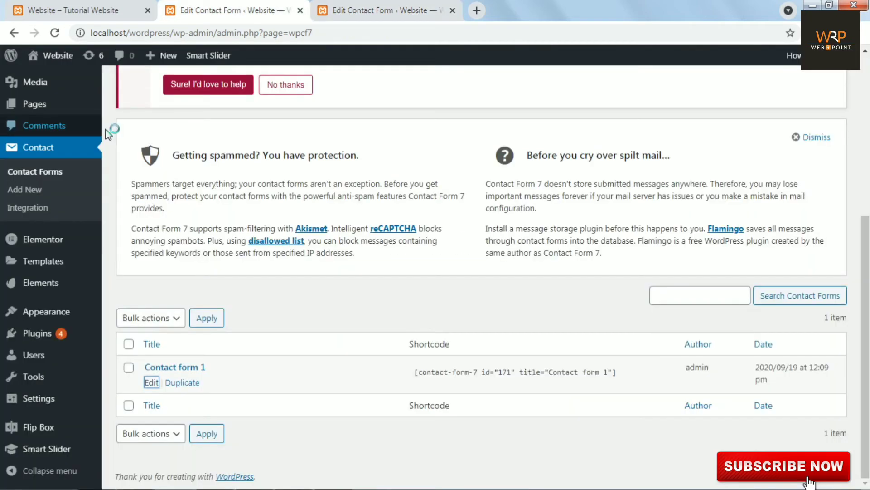
pyautogui.moveTo(68, 104)
pyautogui.rightClick(131, 127)
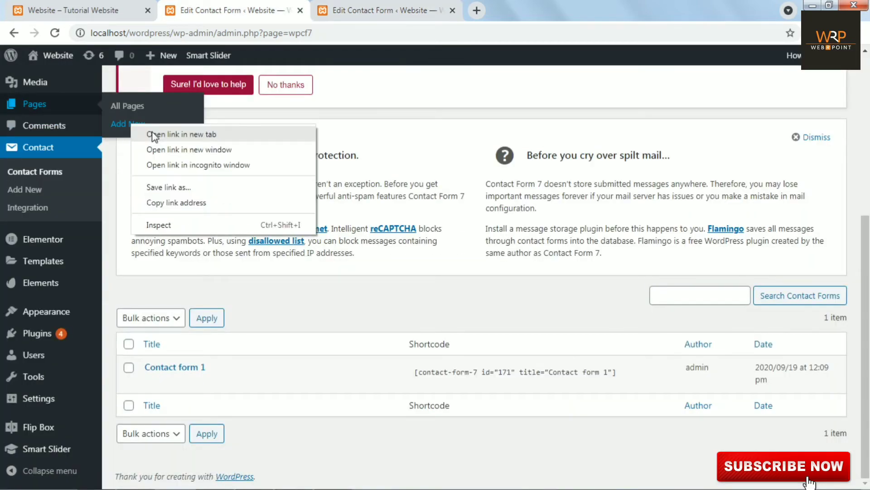
pyautogui.click(154, 135)
pyautogui.click(537, 15)
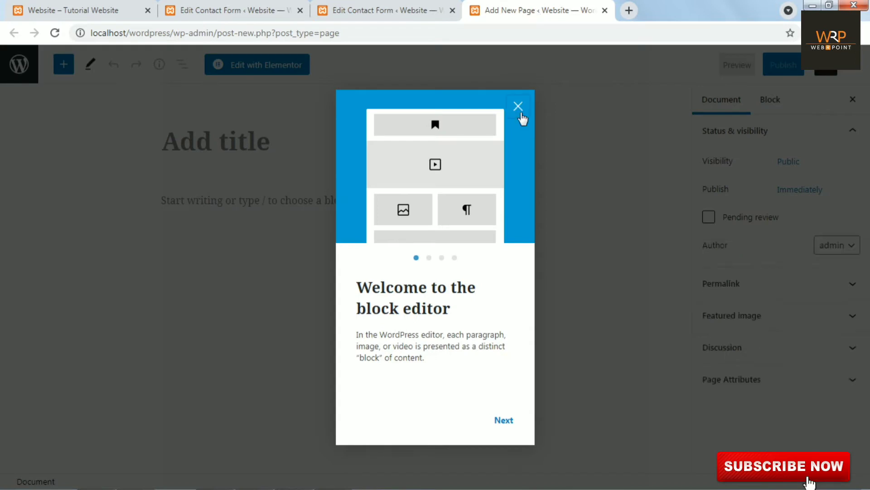
pyautogui.click(518, 107)
# - Title the new page "step2 form" and publish it
pyautogui.write('S')
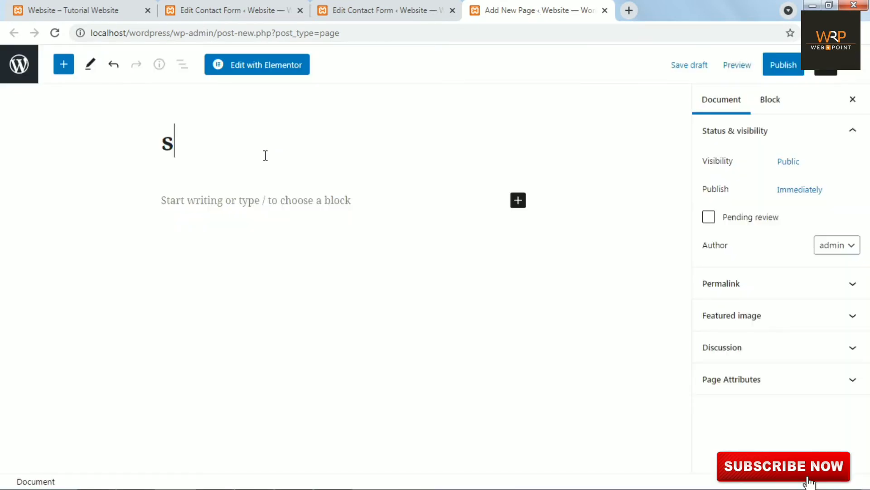
pyautogui.write('tep2 f')
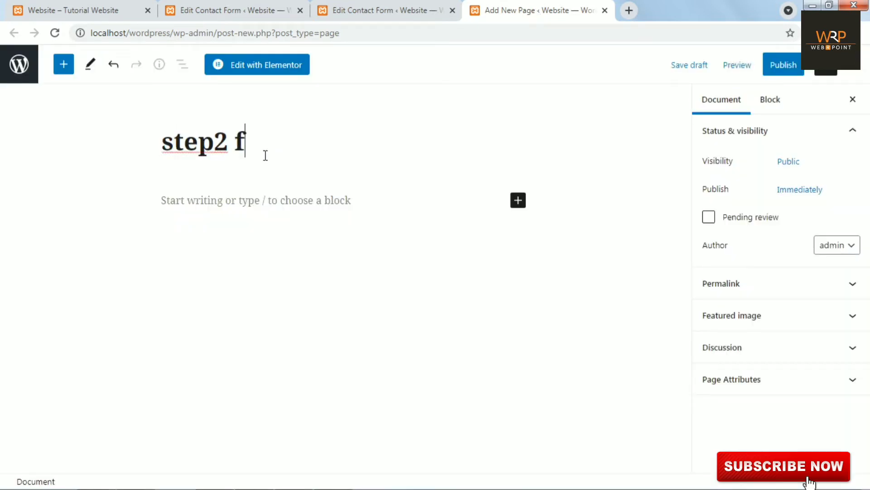
pyautogui.write('orm')
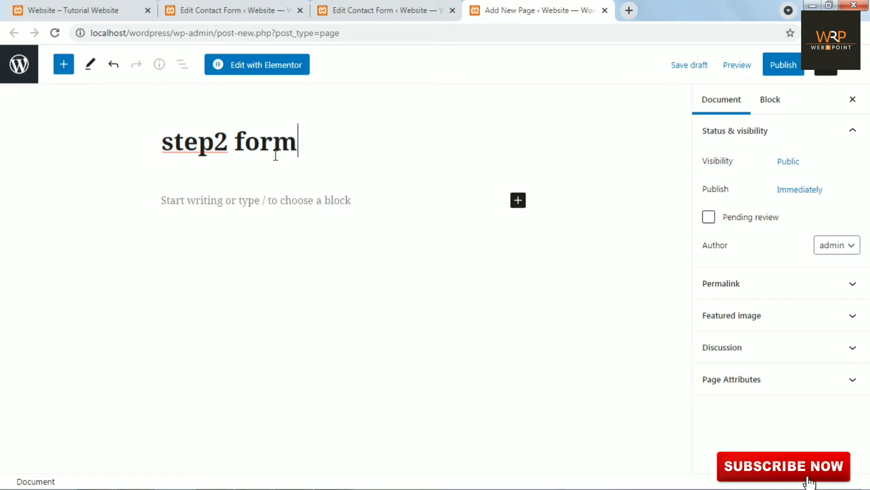
pyautogui.click(787, 68)
pyautogui.click(760, 67)
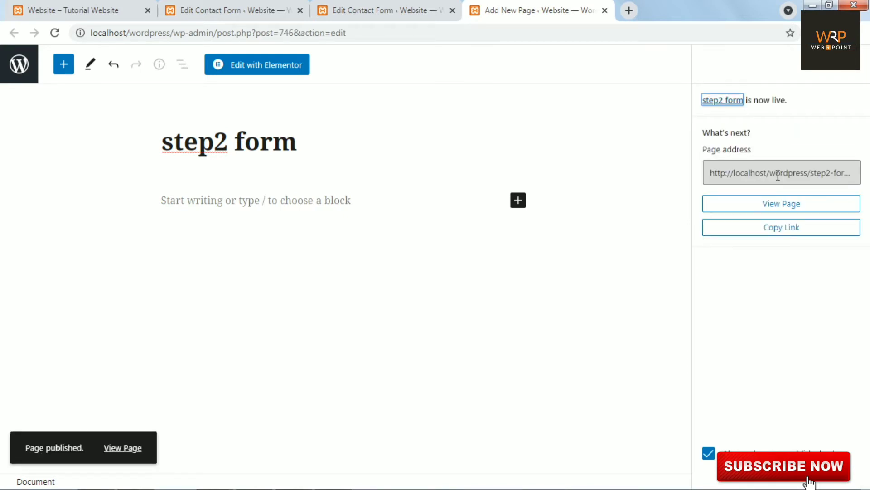
# - View the published step2 form page in a new browser tab and copy its URL
pyautogui.click(134, 449)
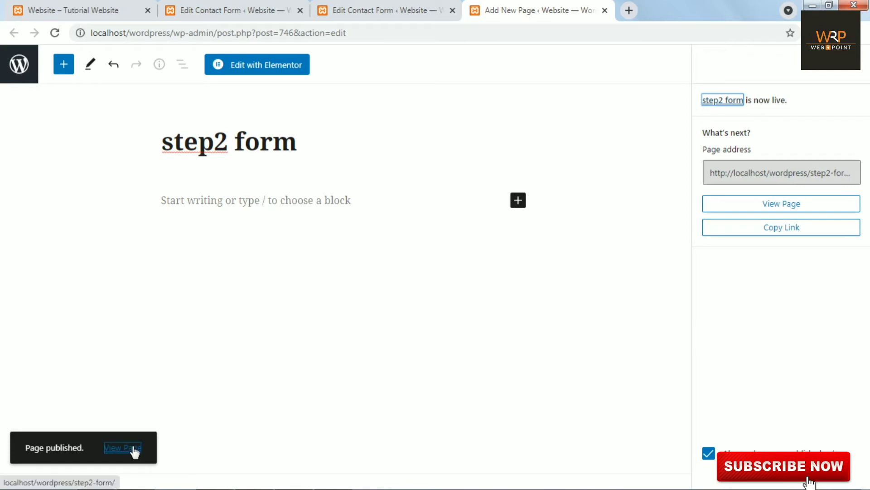
pyautogui.rightClick(134, 448)
pyautogui.click(207, 345)
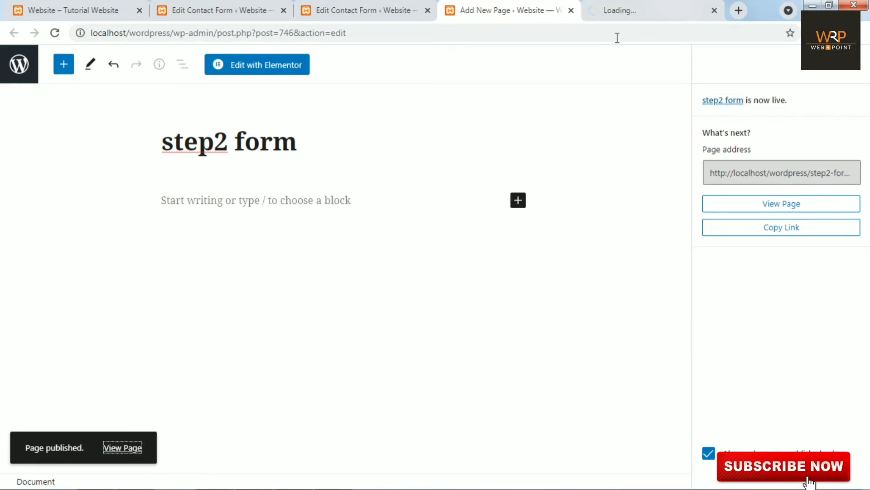
pyautogui.click(672, 6)
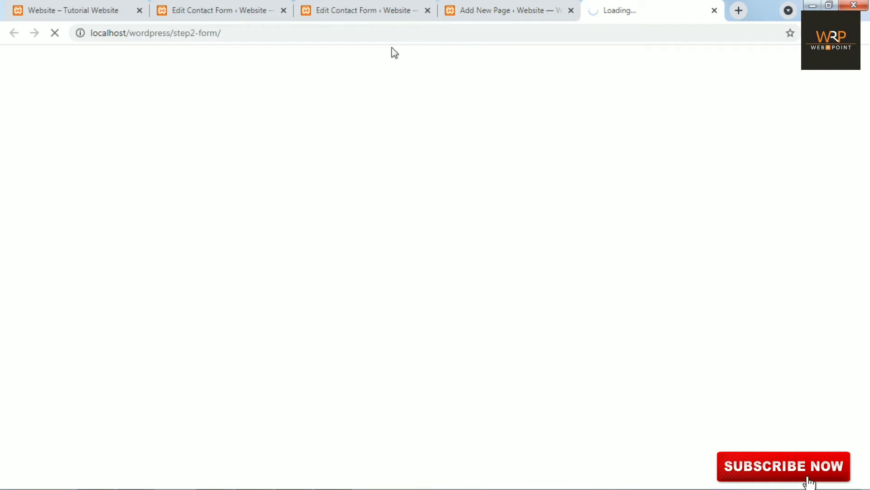
pyautogui.click(300, 35)
pyautogui.hotkey('ctrl', 'c')
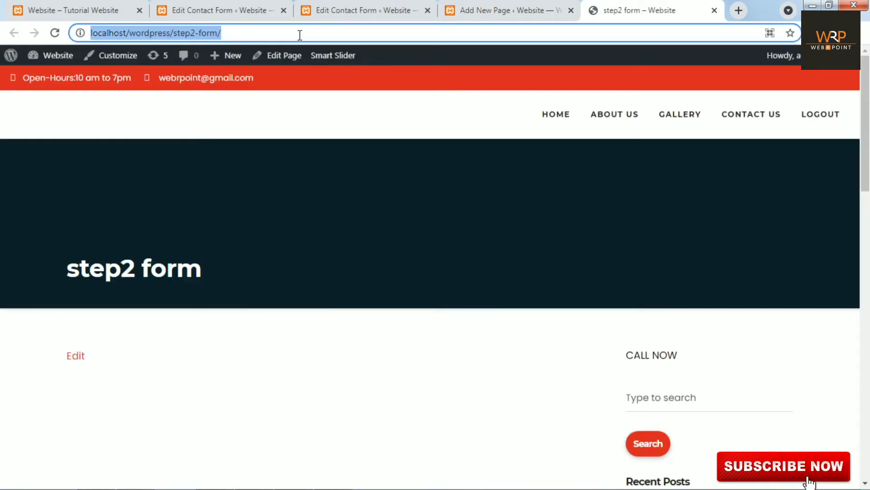
pyautogui.click(382, 6)
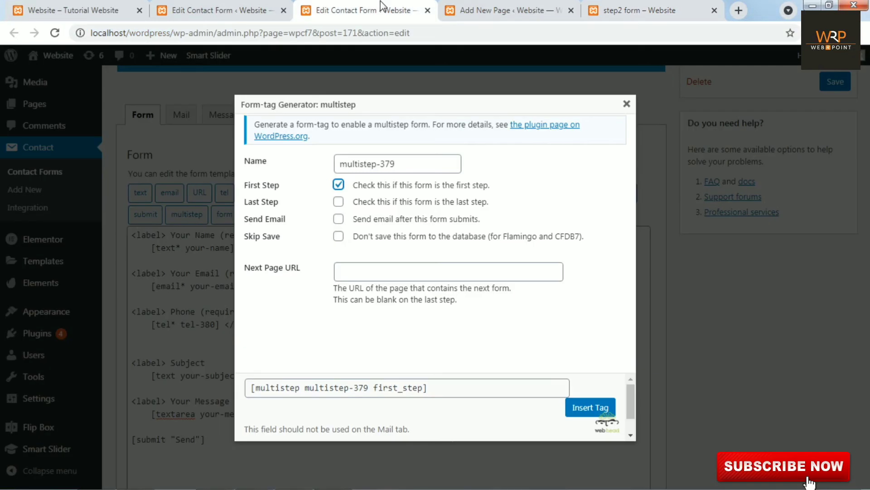
pyautogui.click(367, 272)
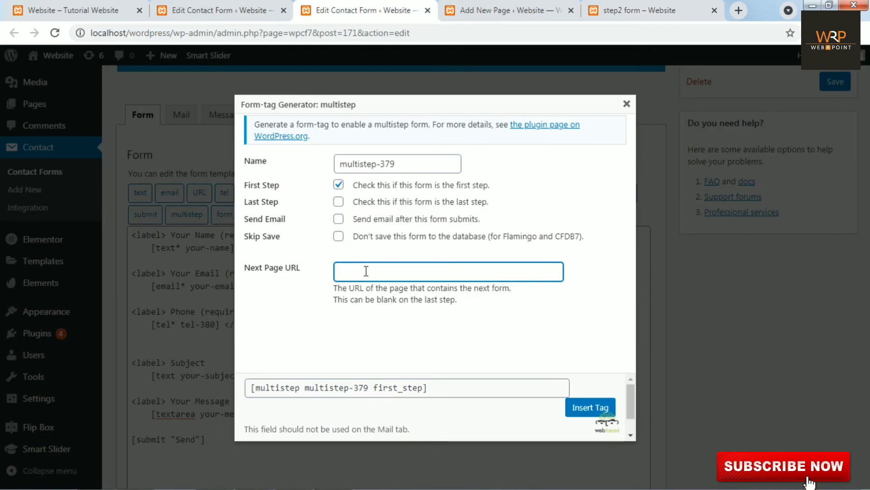
pyautogui.hotkey('ctrl', 'v')
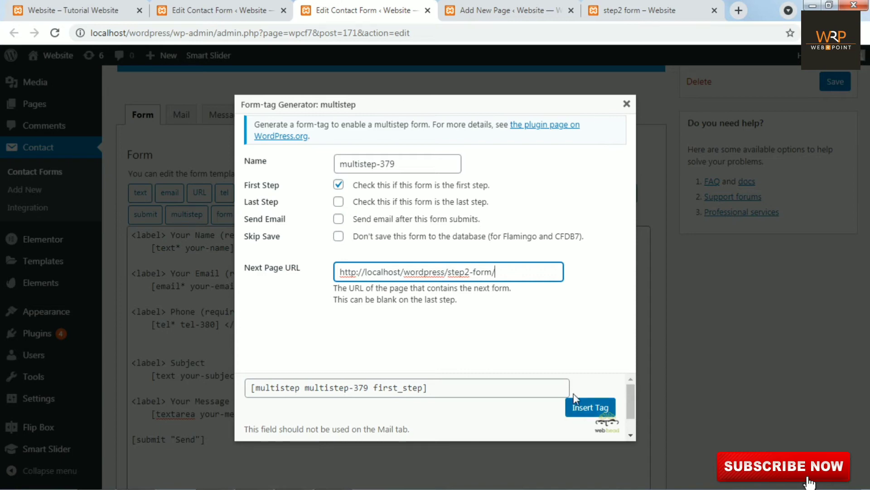
# - Insert the multistep tag into the Contact form 1 template and change the submit tag's label to "NEXT"
pyautogui.click(588, 408)
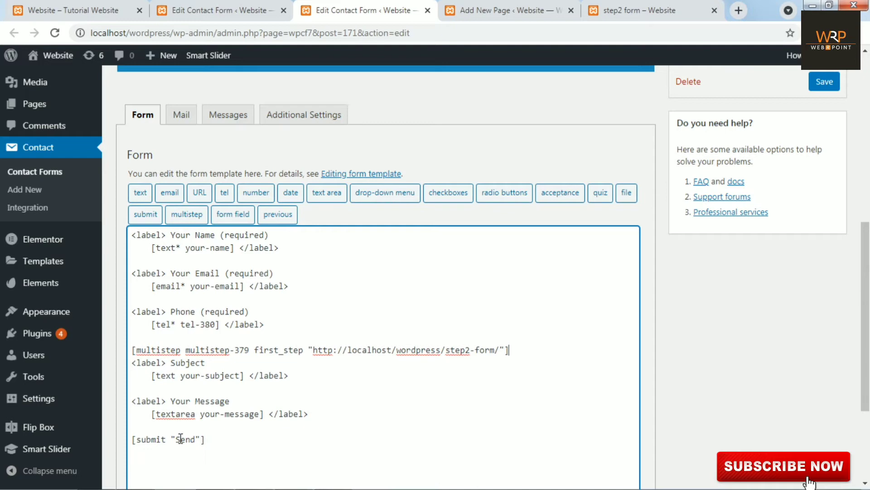
pyautogui.click(197, 438)
pyautogui.press('BackSpace')
pyautogui.press('BackSpace')
pyautogui.press('BackSpace')
pyautogui.press('BackSpace')
pyautogui.write('NEXT')
# - Copy the Subject and Your Message fields, remove them from the Contact form 1 template and save the form
pyautogui.moveTo(131, 363); pyautogui.dragTo(324, 415)
pyautogui.hotkey('ctrl', 'c')
pyautogui.press('BackSpace')
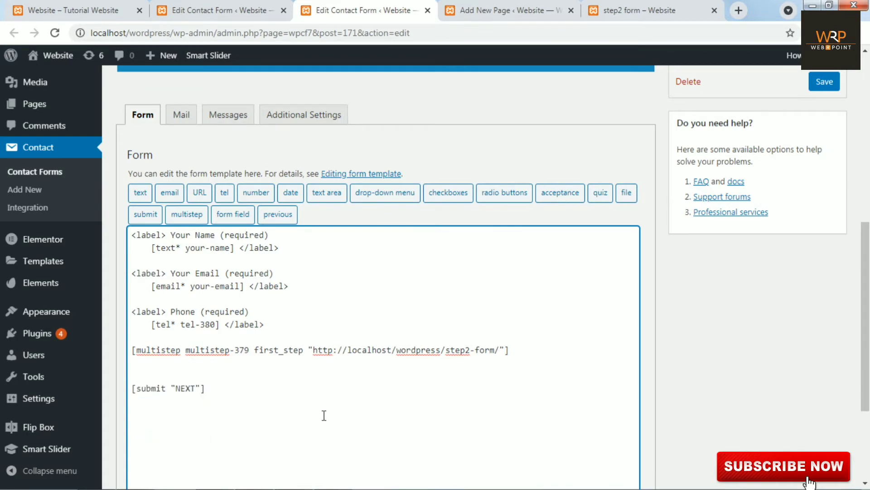
pyautogui.scroll(2, 809, 482)
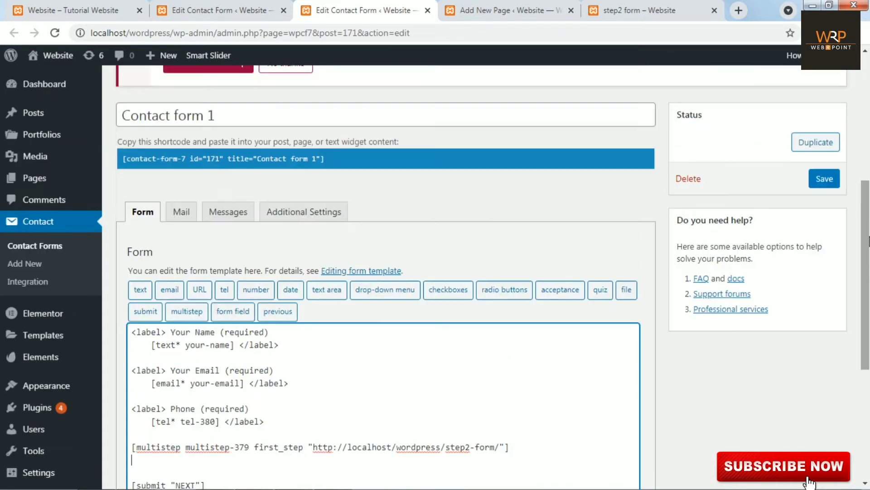
pyautogui.click(826, 179)
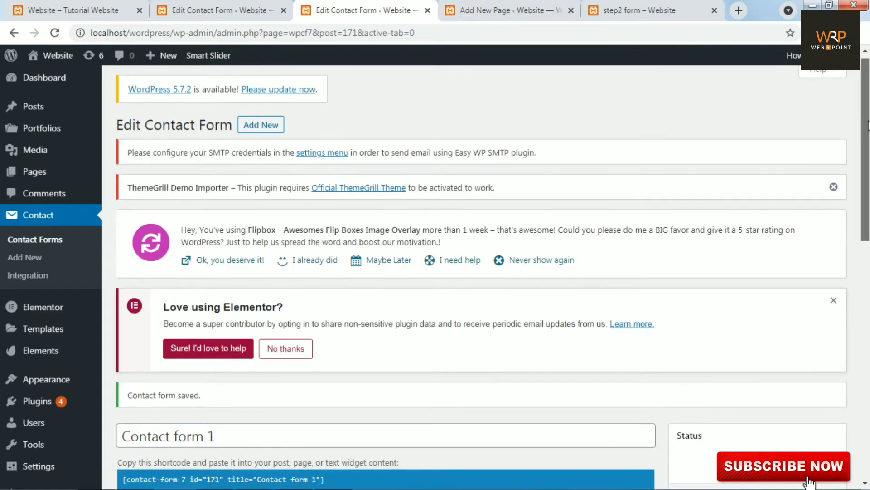
# - Open a new contact form in another browser tab and title it "step2"
pyautogui.moveTo(868, 126)
pyautogui.mouseDown()
pyautogui.moveTo(866, 220)
pyautogui.moveTo(868, 124)
pyautogui.mouseUp()
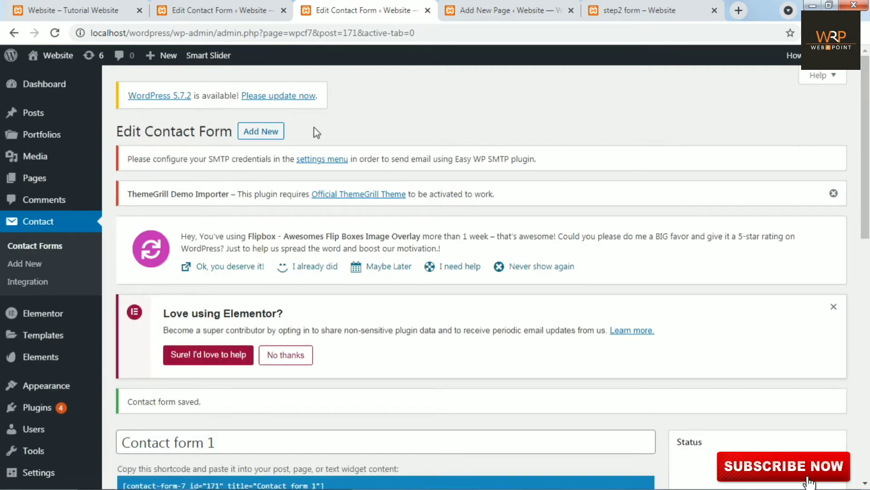
pyautogui.rightClick(264, 134)
pyautogui.click(290, 139)
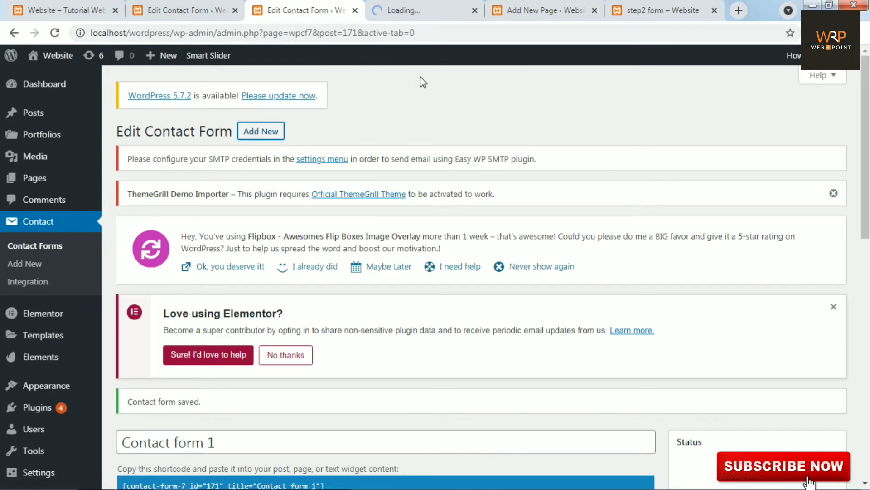
pyautogui.click(431, 2)
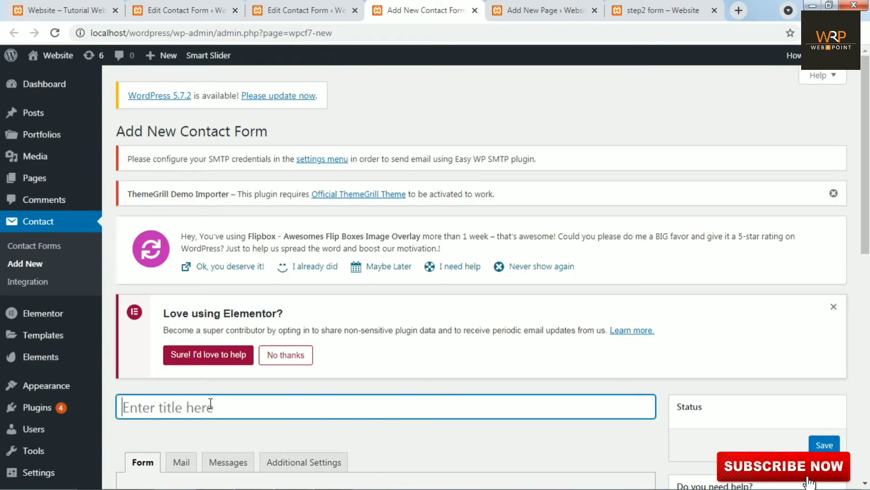
pyautogui.moveTo(866, 171); pyautogui.dragTo(868, 196)
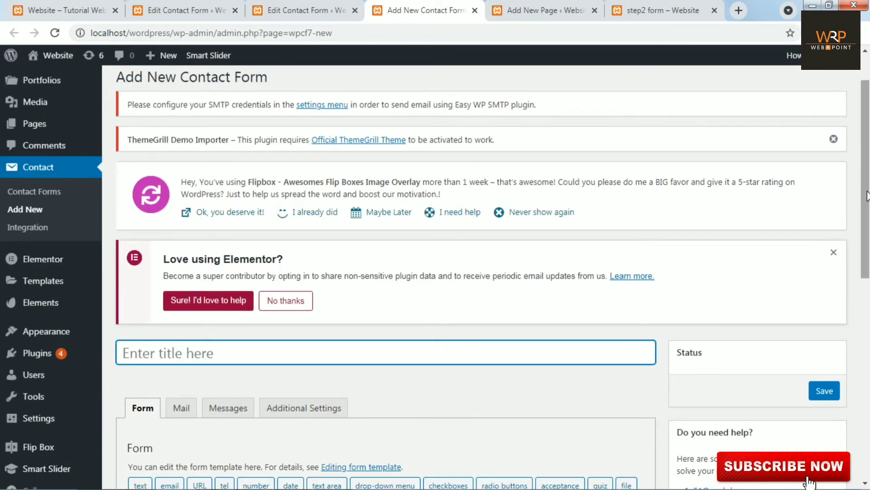
pyautogui.write('ste')
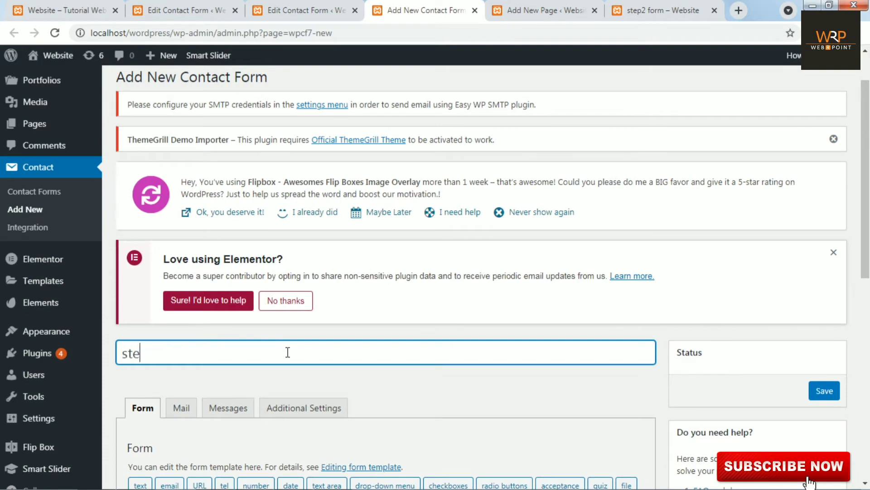
pyautogui.write('p2')
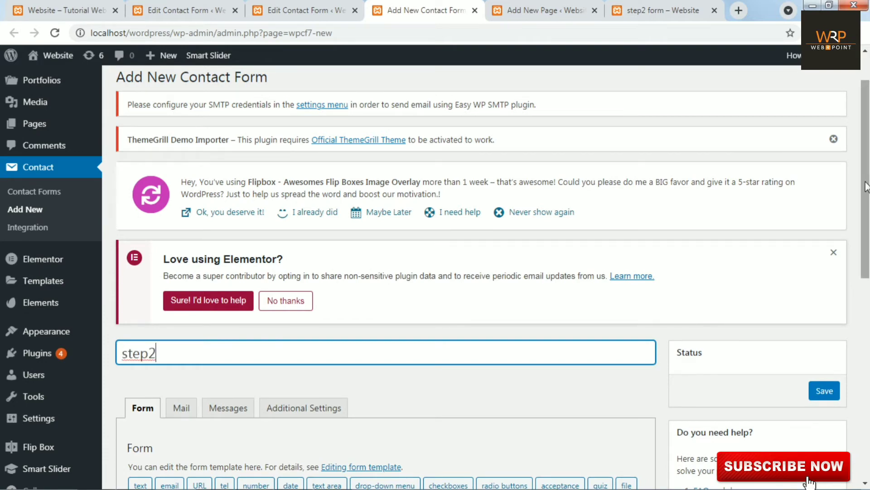
# - Replace the default name, email, subject and message fields with the copied Subject and Your Message fields
pyautogui.moveTo(865, 186); pyautogui.dragTo(866, 292)
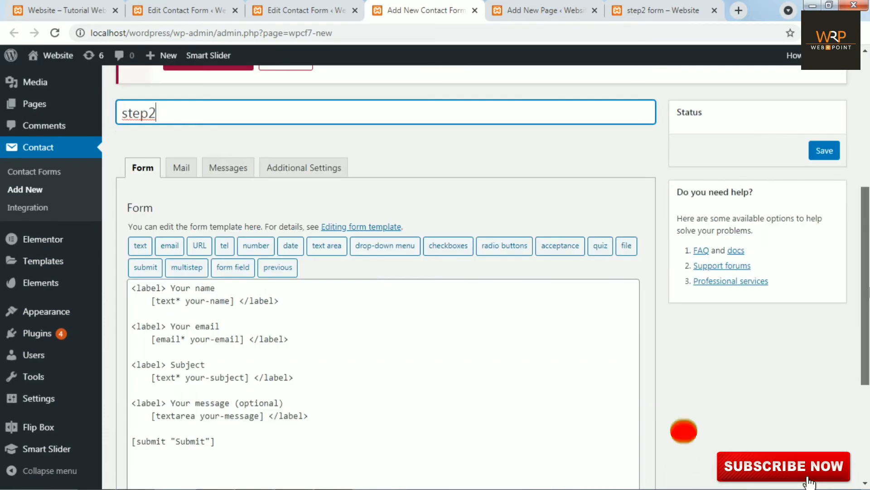
pyautogui.moveTo(132, 286); pyautogui.dragTo(322, 412)
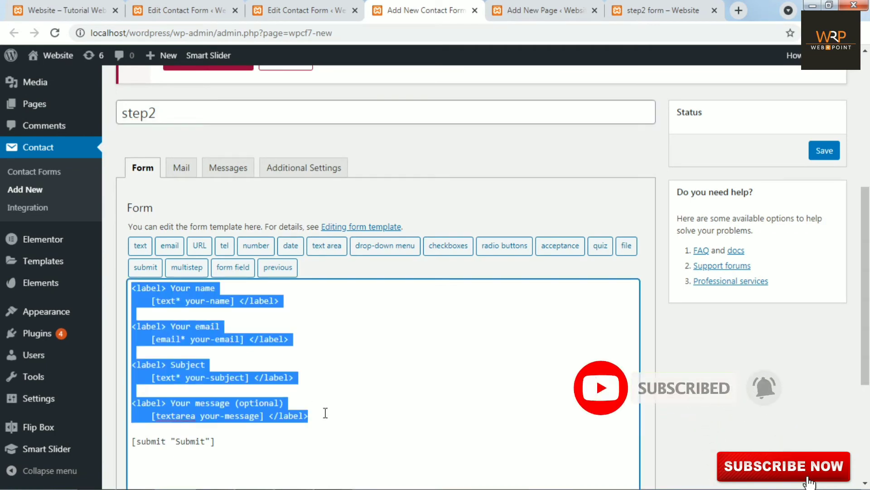
pyautogui.hotkey('ctrl', 'v')
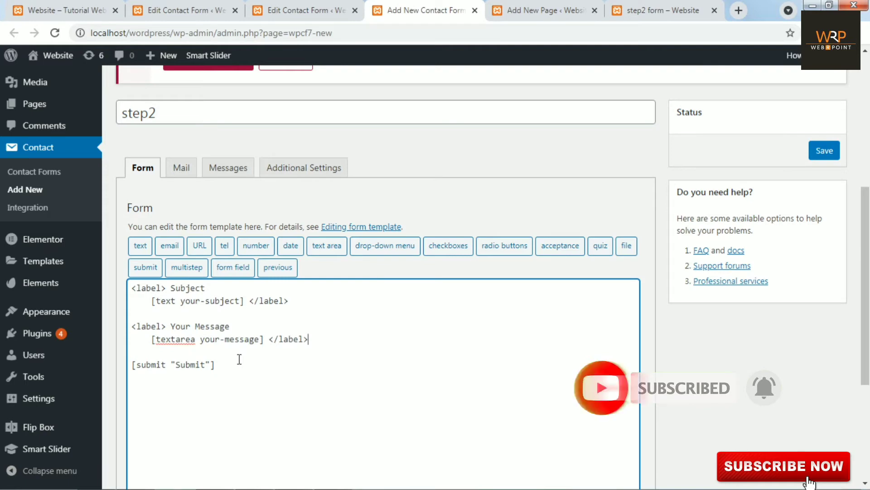
# - Insert a checkboxes tag with the options "car" and "bike" on a new line below the Subject field
pyautogui.click(299, 306)
pyautogui.press('Return')
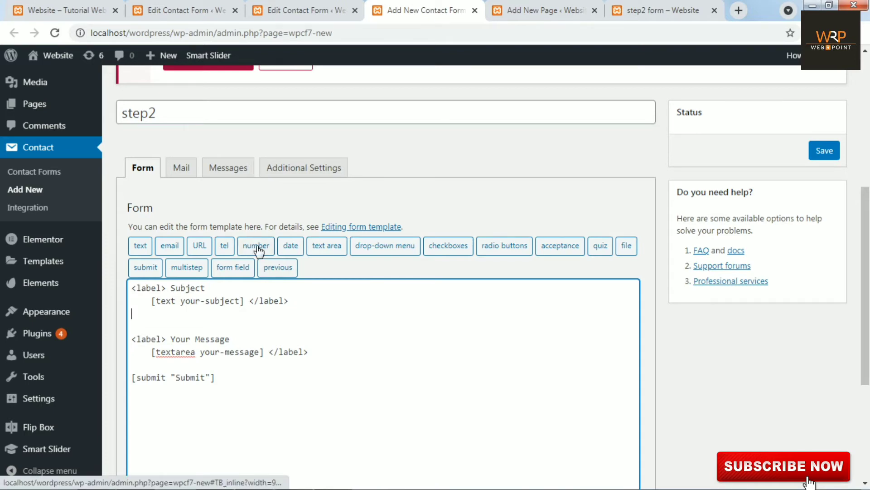
pyautogui.click(438, 246)
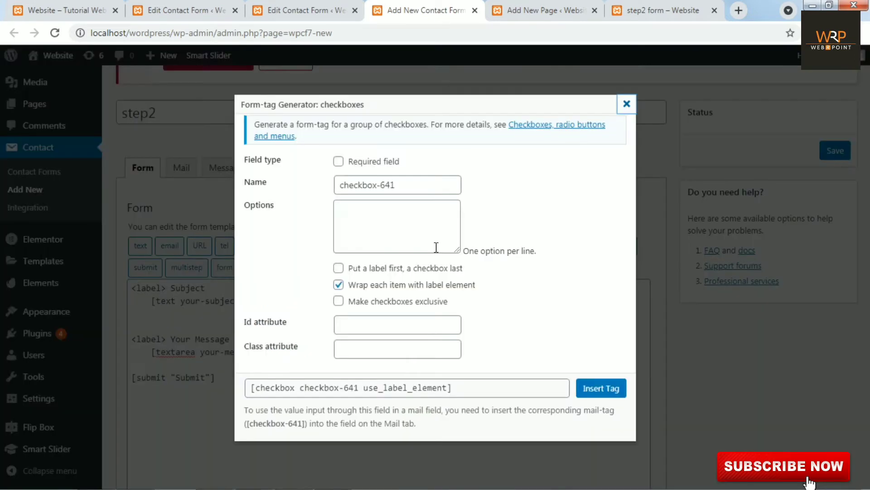
pyautogui.click(390, 223)
pyautogui.write('m')
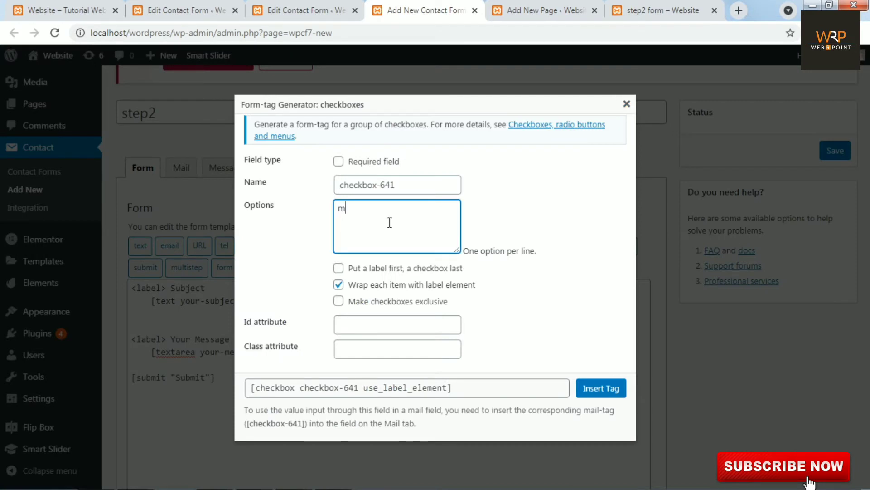
pyautogui.press('BackSpace')
pyautogui.write('car')
pyautogui.press('Return')
pyautogui.write('bike')
pyautogui.click(580, 279)
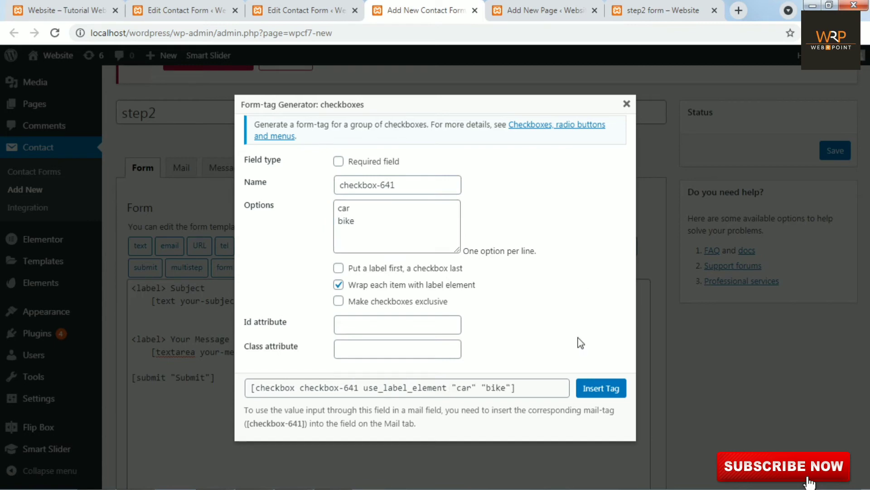
pyautogui.click(607, 391)
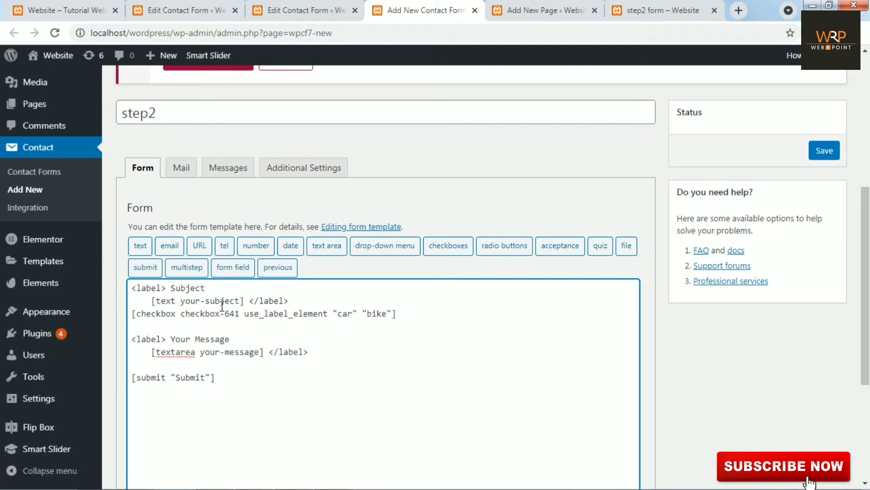
# - Insert a multistep tag after the submit tag, marked as the last step with Send Email enabled
pyautogui.click(480, 217)
pyautogui.click(206, 379)
pyautogui.click(266, 378)
pyautogui.click(182, 267)
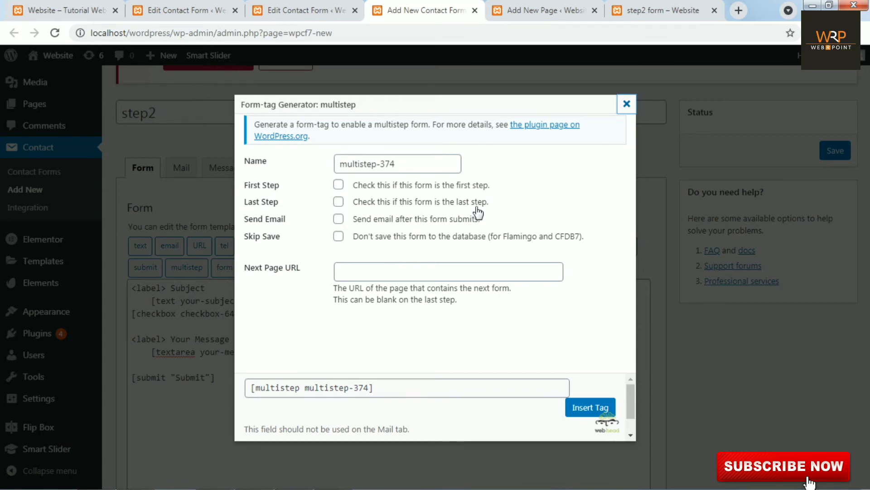
pyautogui.click(338, 202)
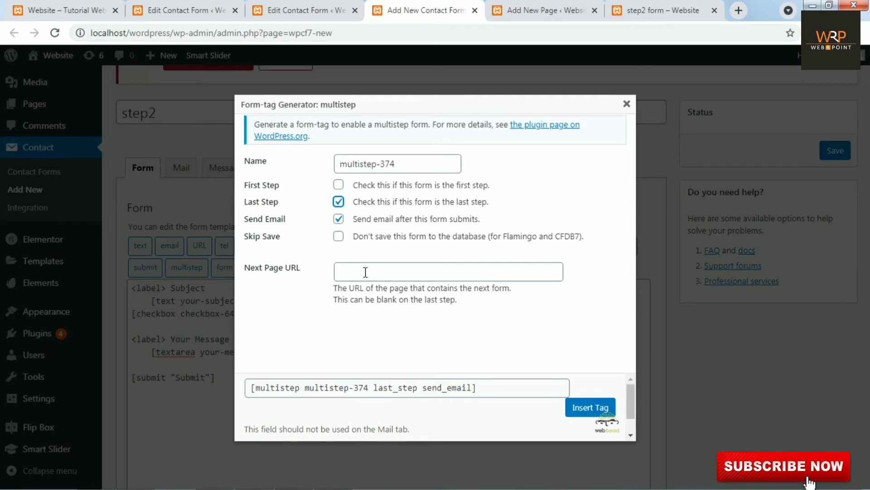
pyautogui.click(585, 409)
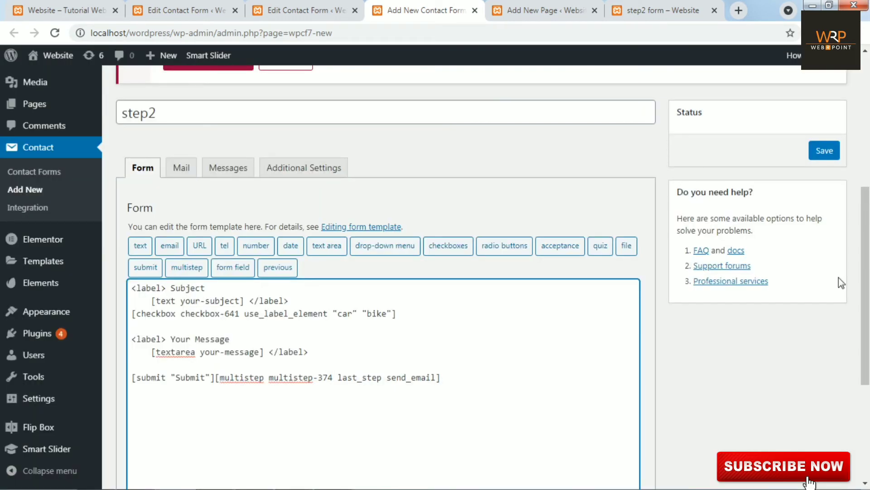
# - Dismiss the Windows color scheme prompt and move the multistep tag to the blank line above the submit tag
pyautogui.scroll(-2, 839, 277)
pyautogui.scroll(-1, 809, 482)
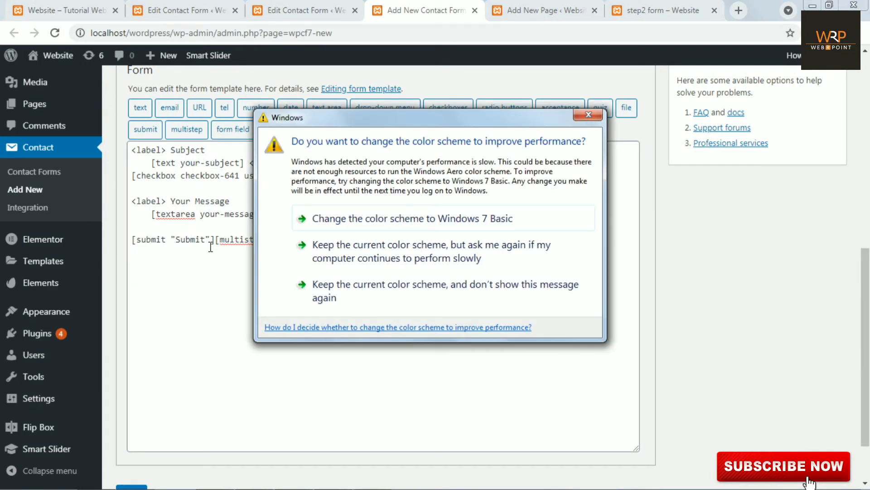
pyautogui.click(589, 116)
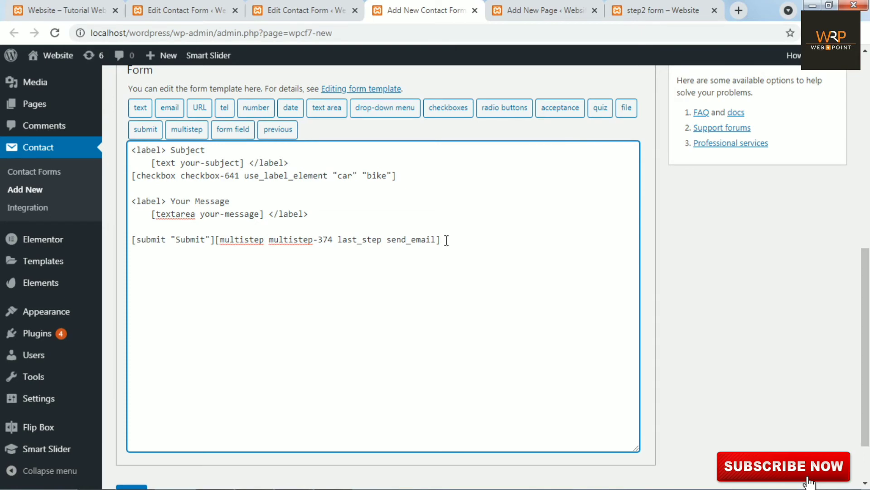
pyautogui.moveTo(448, 240); pyautogui.dragTo(218, 242)
pyautogui.hotkey('ctrl', 'c')
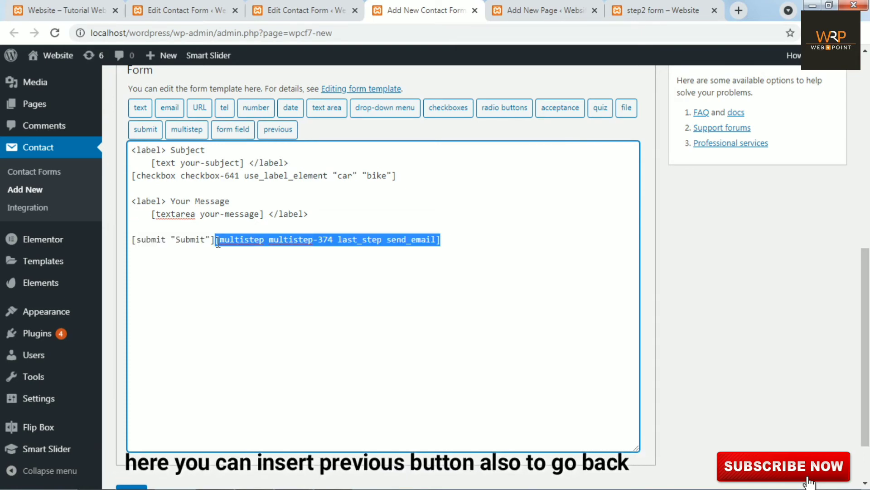
pyautogui.press('Delete')
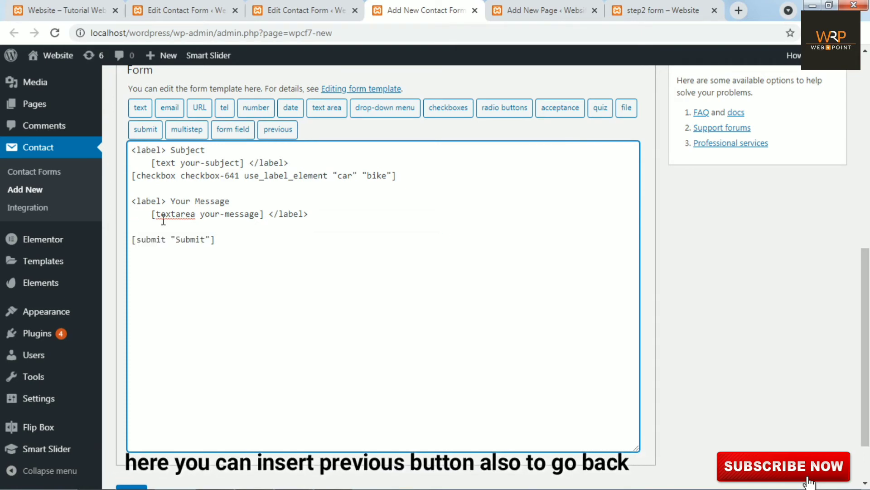
pyautogui.click(157, 224)
pyautogui.hotkey('ctrl', 'v')
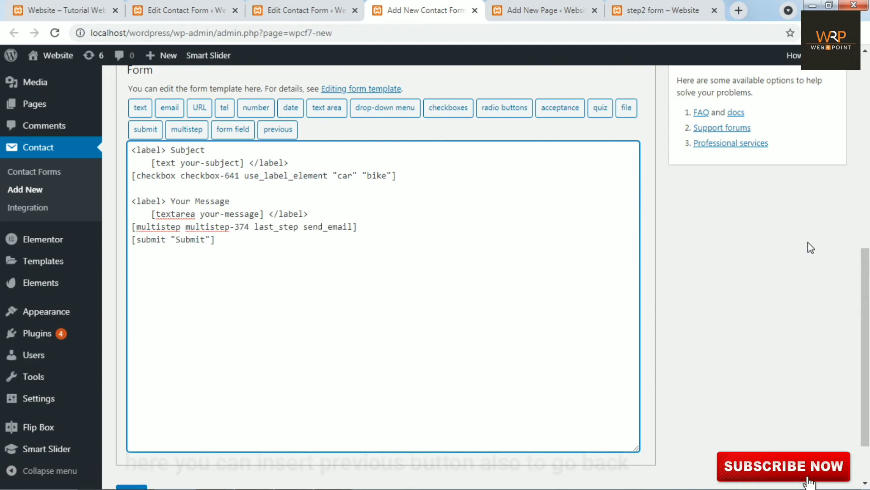
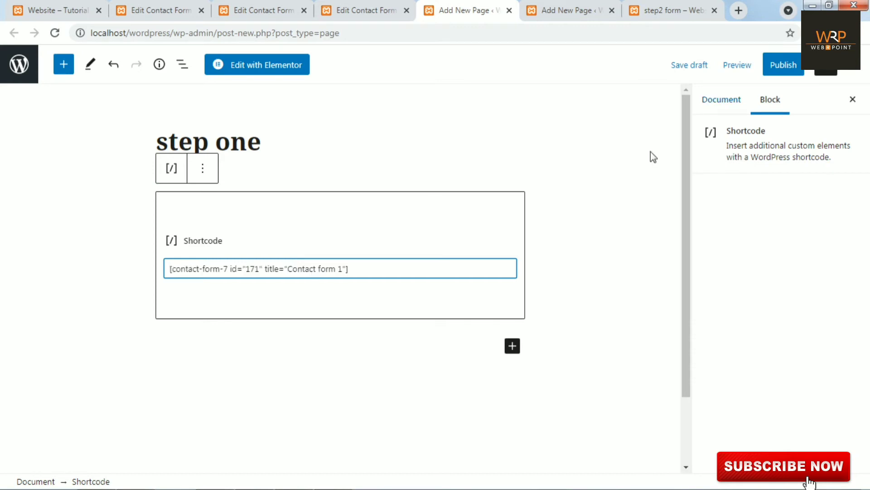
# - Publish the "step one" page containing the Contact form 1 shortcode and view the live page
pyautogui.click(787, 68)
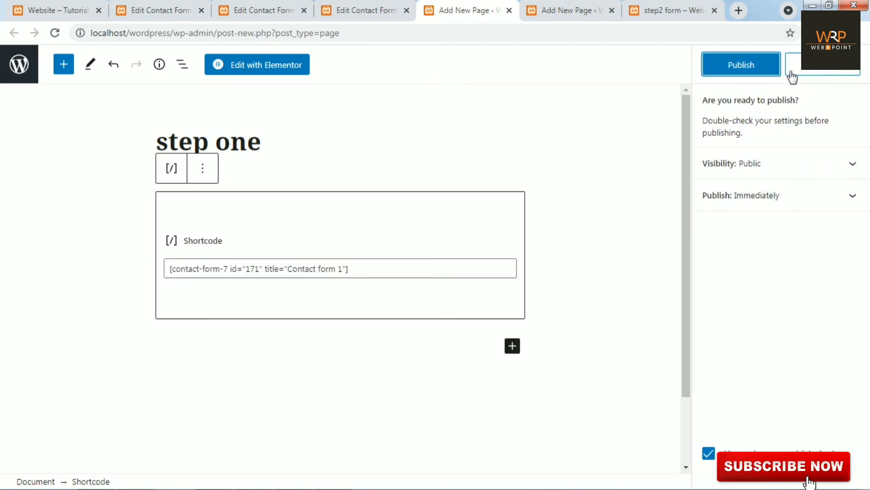
pyautogui.click(761, 68)
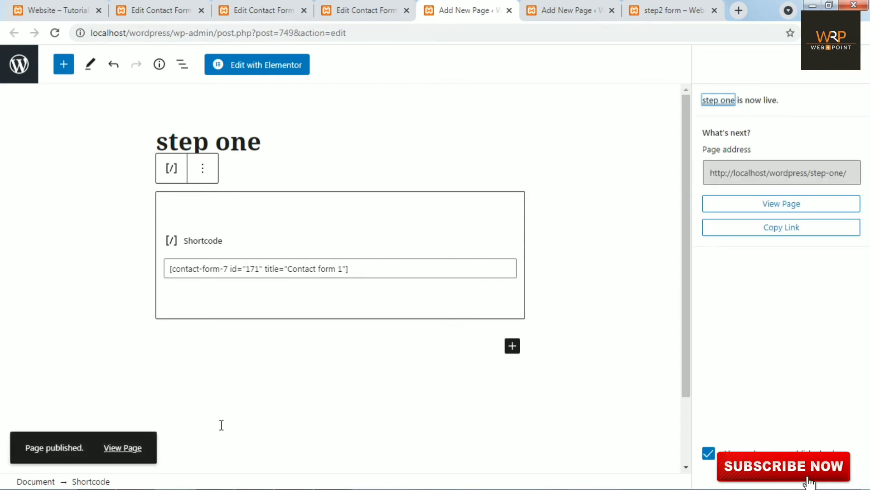
pyautogui.click(124, 449)
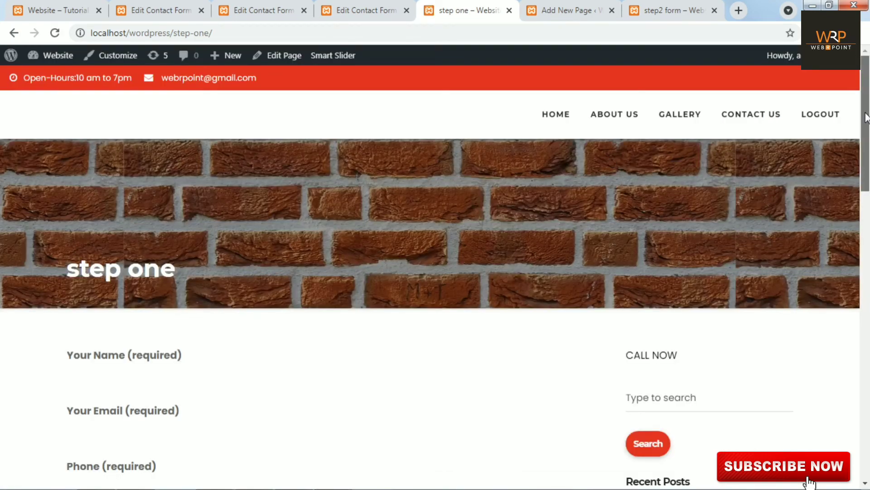
# - Check the name, email and phone fields and the NEXT button on the live step one page
pyautogui.moveTo(866, 117); pyautogui.dragTo(868, 168)
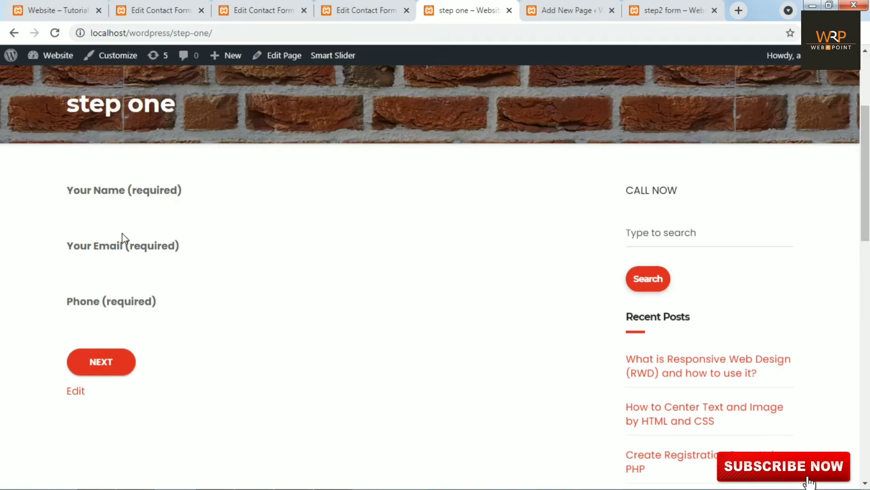
pyautogui.click(114, 220)
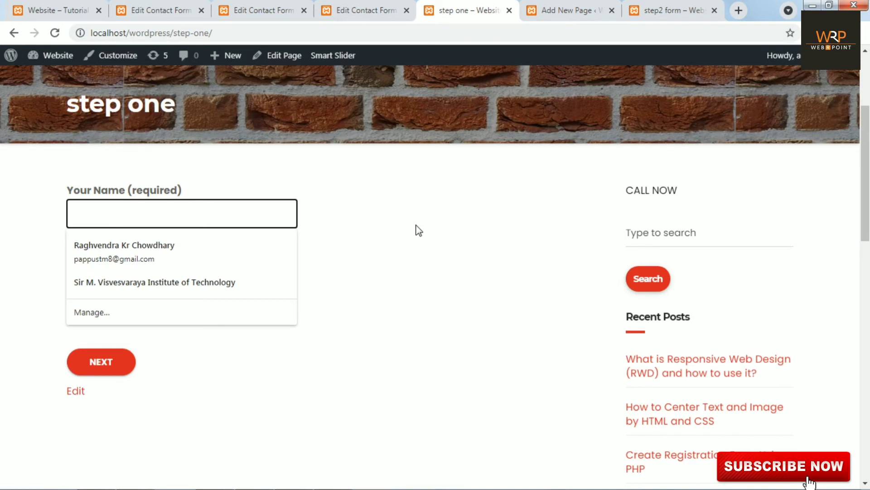
pyautogui.click(94, 279)
pyautogui.click(282, 346)
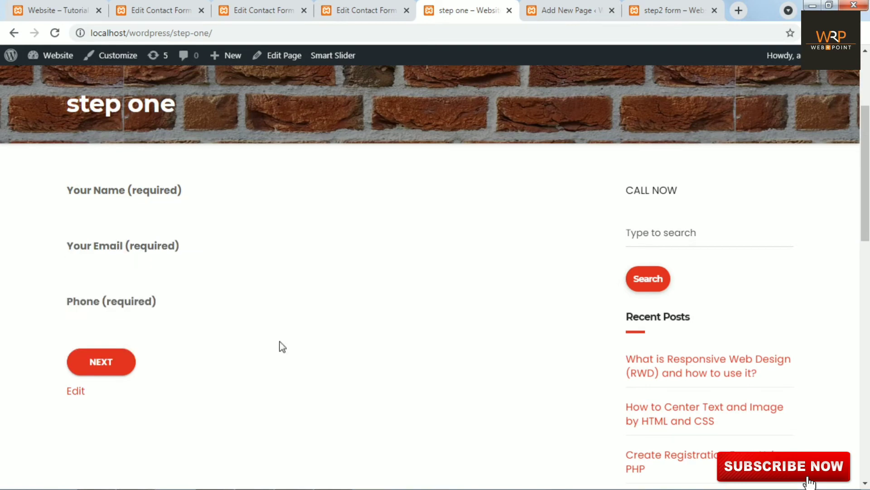
pyautogui.click(262, 317)
pyautogui.click(119, 196)
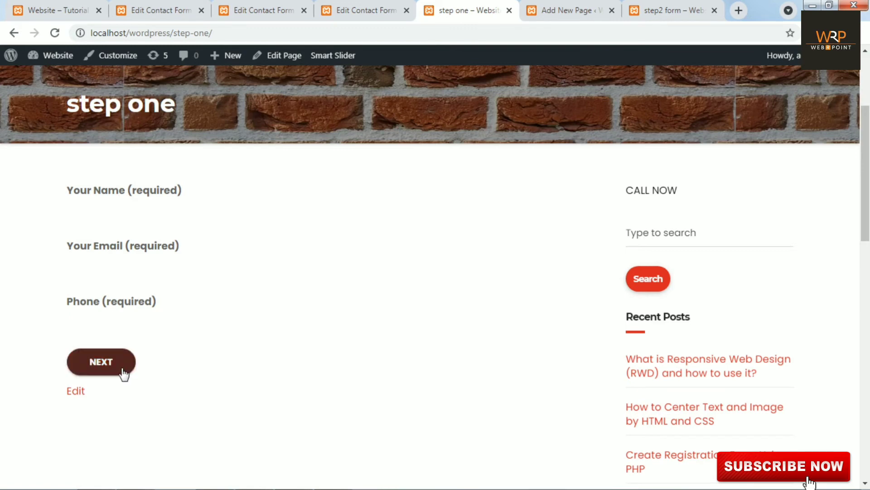
pyautogui.click(102, 375)
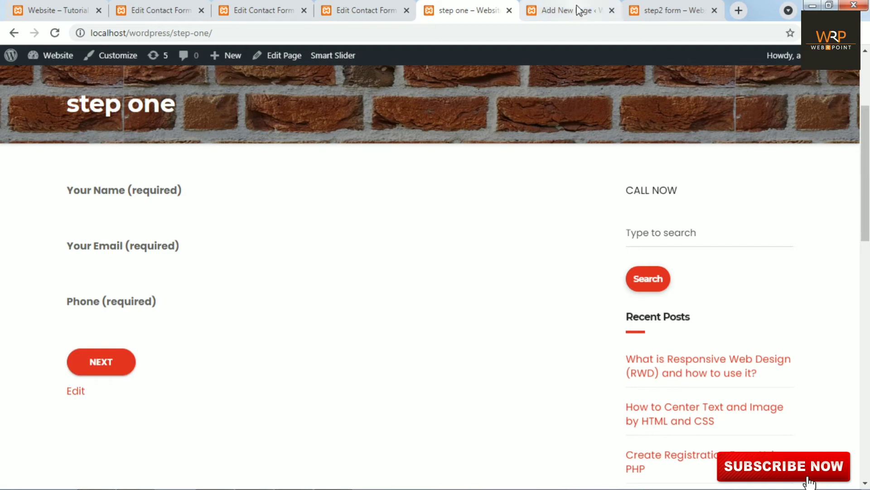
# - Copy the step2 form's shortcode from the contact forms list
pyautogui.click(382, 6)
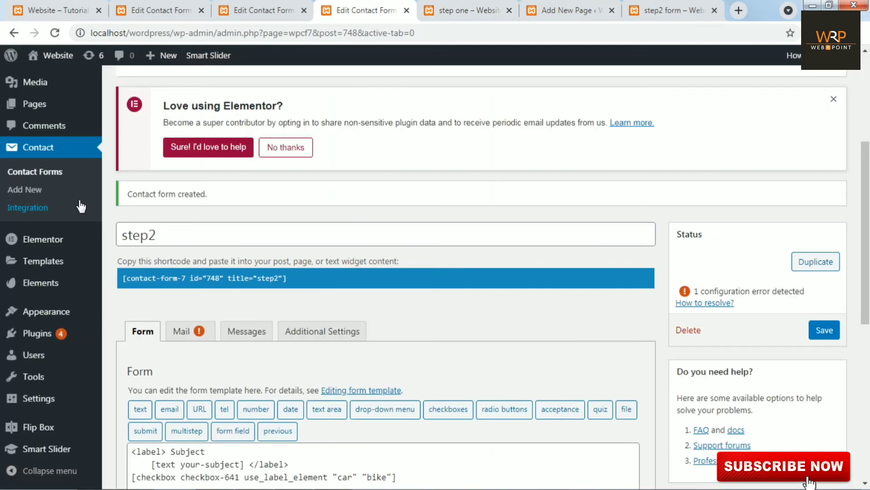
pyautogui.click(81, 206)
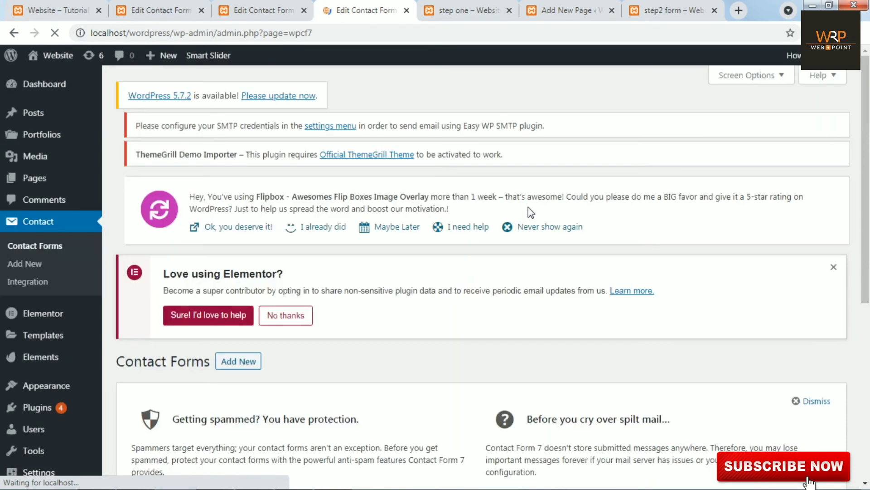
pyautogui.click(558, 13)
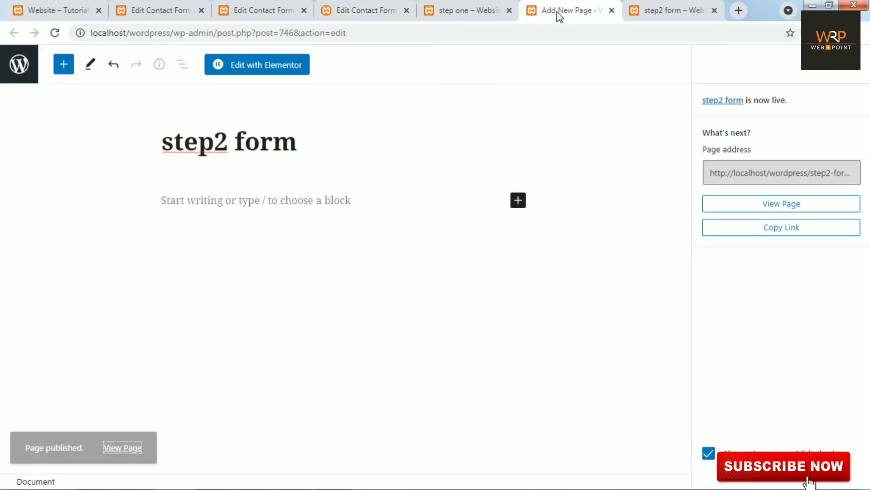
pyautogui.click(467, 10)
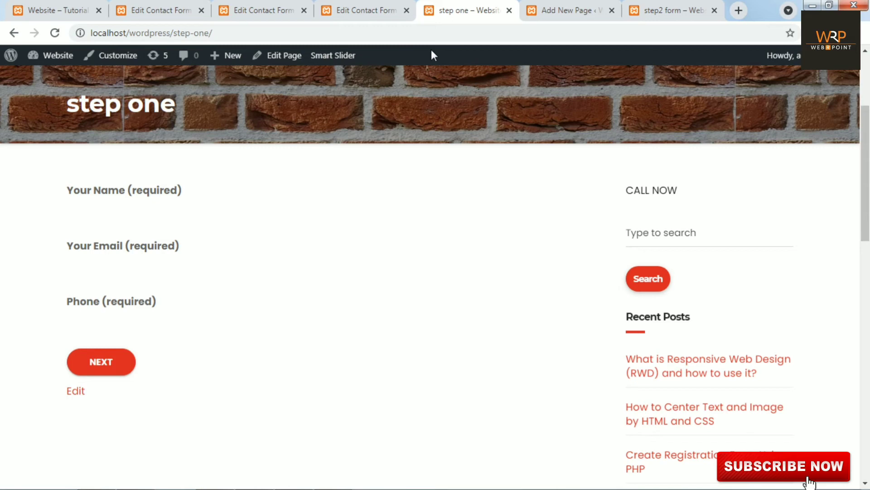
pyautogui.click(366, 13)
pyautogui.moveTo(866, 159); pyautogui.dragTo(490, 330)
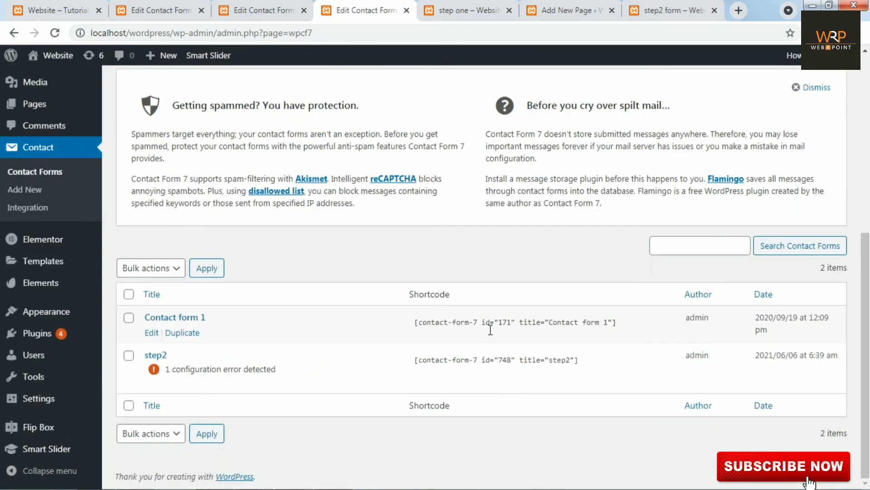
pyautogui.click(600, 357)
pyautogui.hotkey('ctrl', 'c')
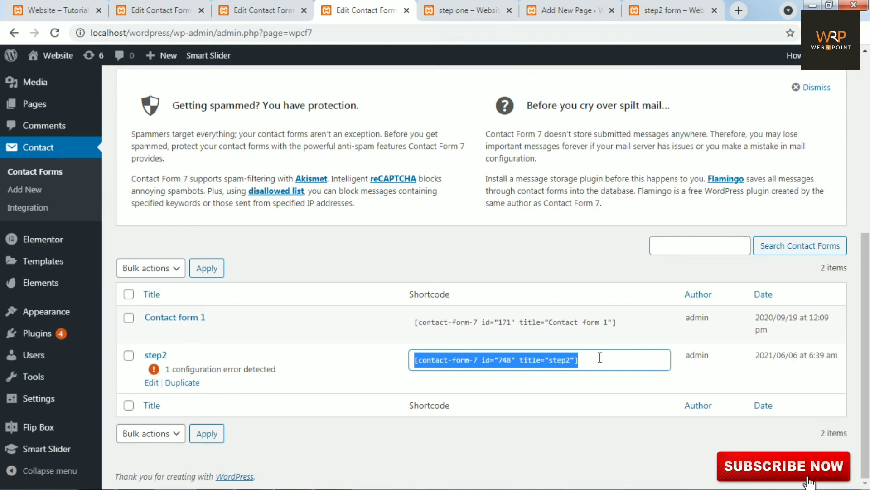
pyautogui.rightClick(599, 357)
# - Add a Shortcode block containing the step2 form's shortcode to the "step2 form" page and update the page
pyautogui.click(576, 13)
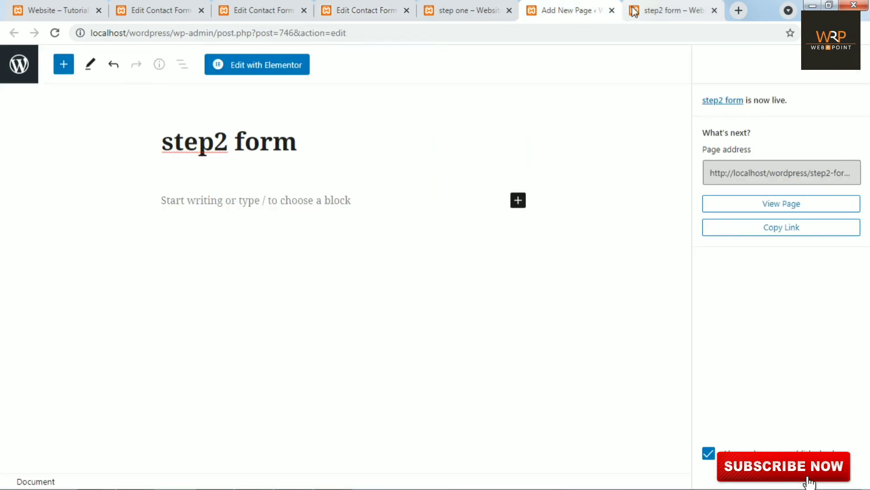
pyautogui.click(297, 197)
pyautogui.click(518, 200)
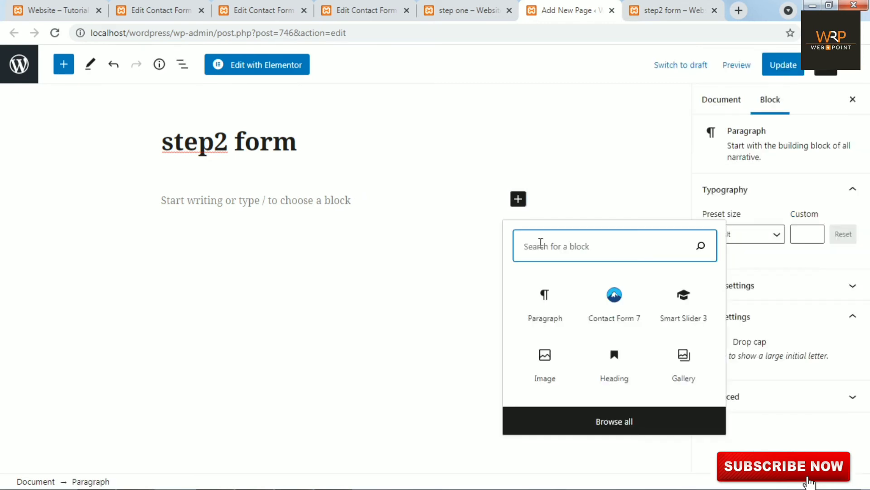
pyautogui.write('short')
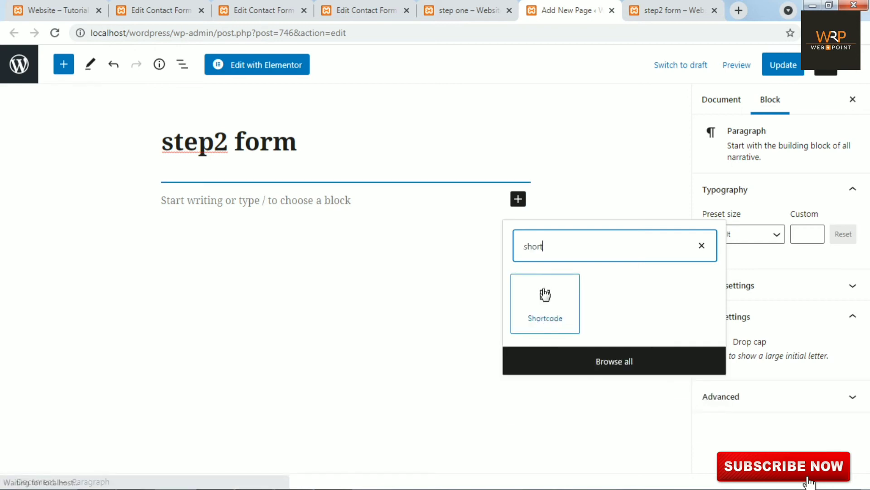
pyautogui.click(544, 295)
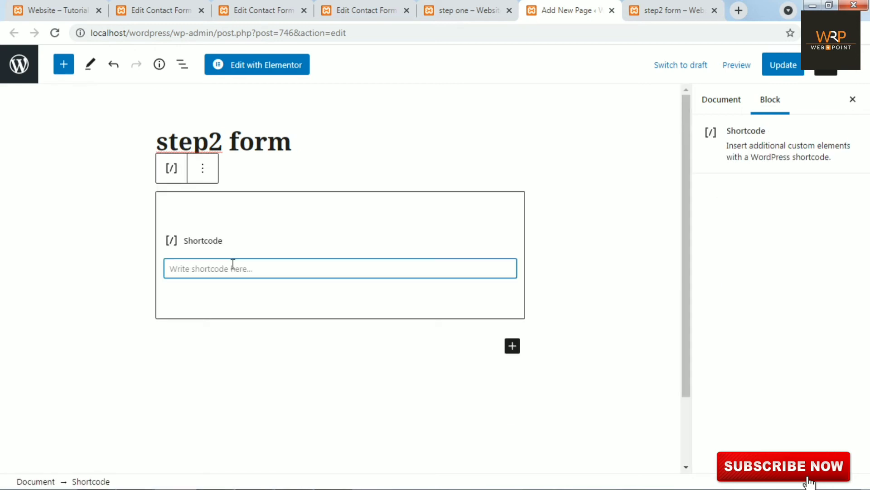
pyautogui.hotkey('ctrl', 'v')
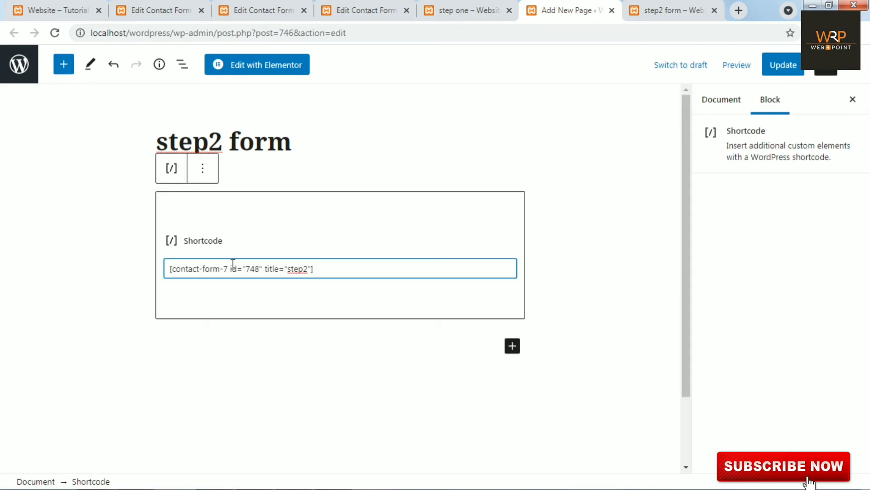
pyautogui.click(783, 69)
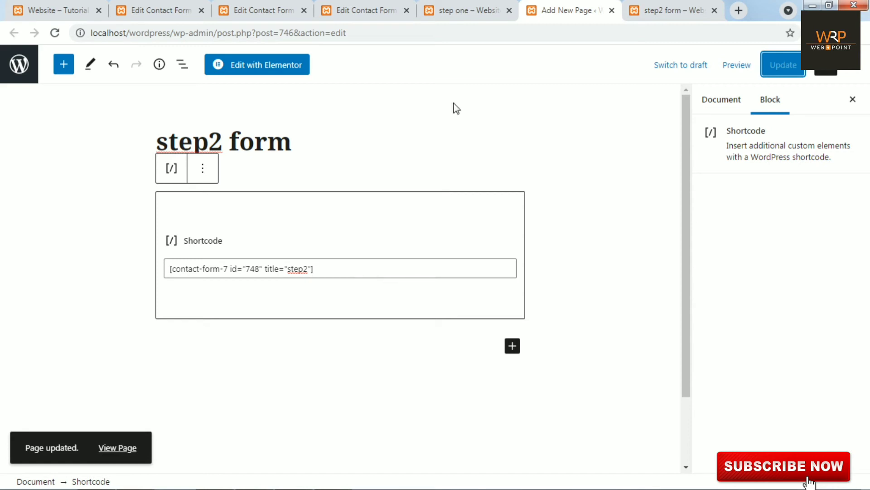
# - Reload the live step one page and enter the visitor's name in the Your Name field
pyautogui.click(448, 12)
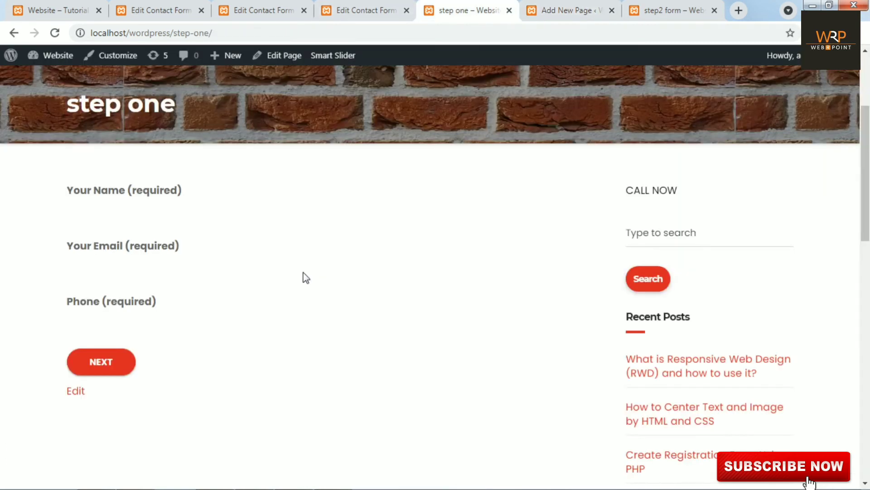
pyautogui.click(54, 33)
pyautogui.click(168, 210)
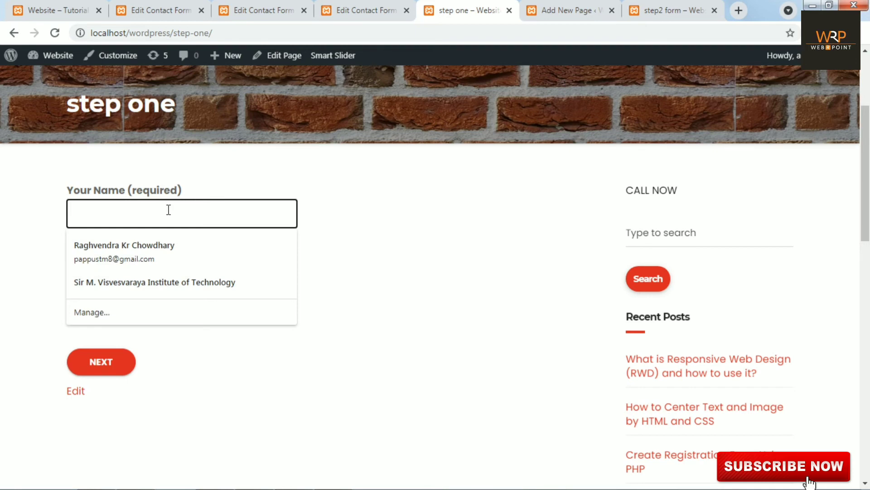
pyautogui.click(168, 209)
pyautogui.write('rag')
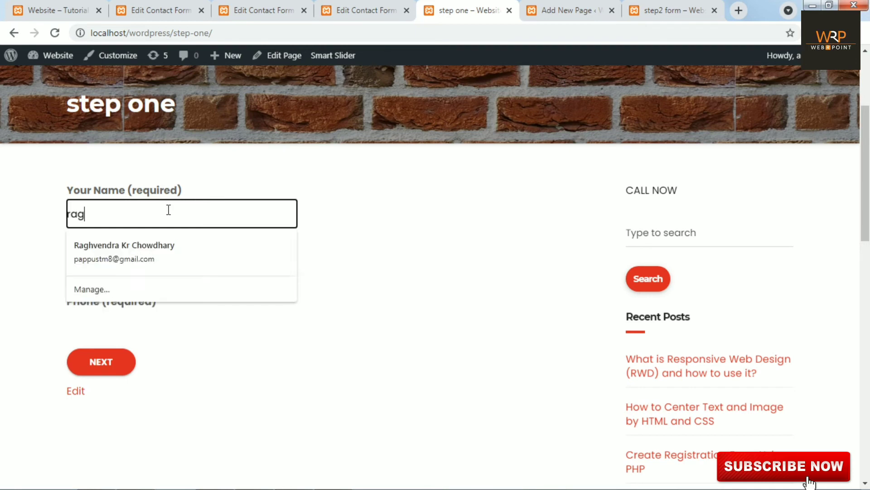
pyautogui.press('BackSpace')
pyautogui.write('hul')
pyautogui.press('Tab')
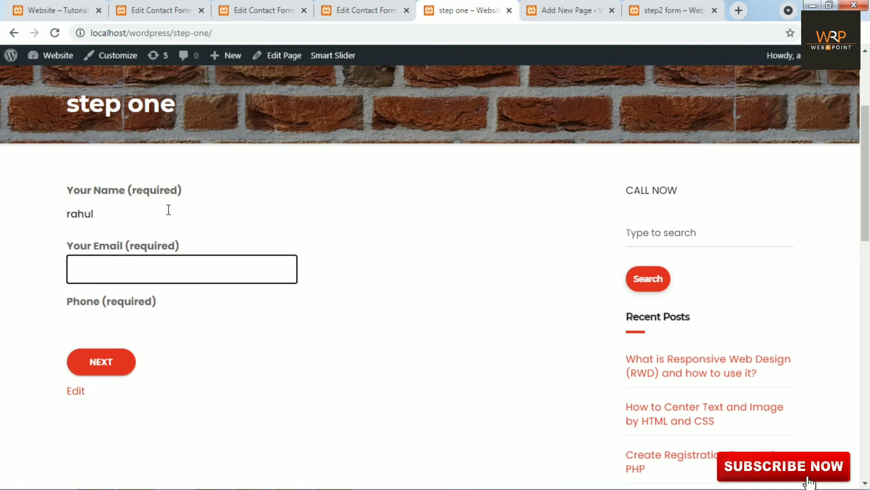
# - Fill in the Your Email field with the suggested e-mail address, keeping the name as entered
pyautogui.write('we')
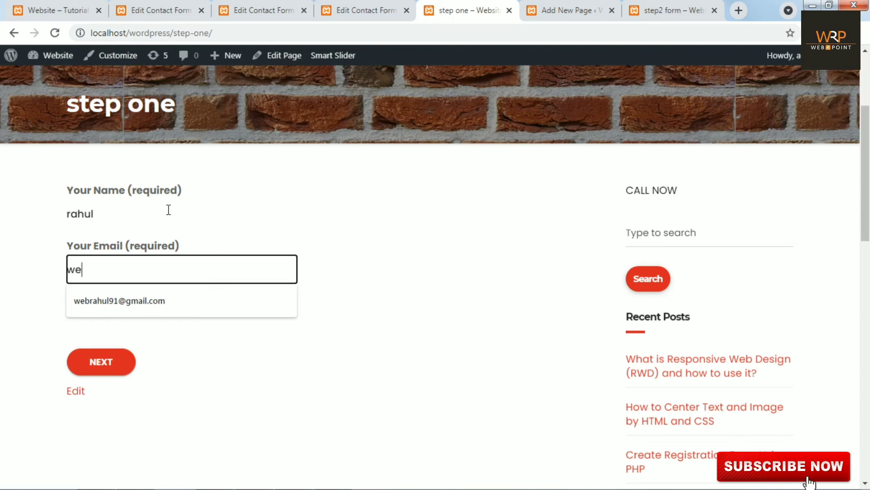
pyautogui.press('Down')
pyautogui.click(168, 210)
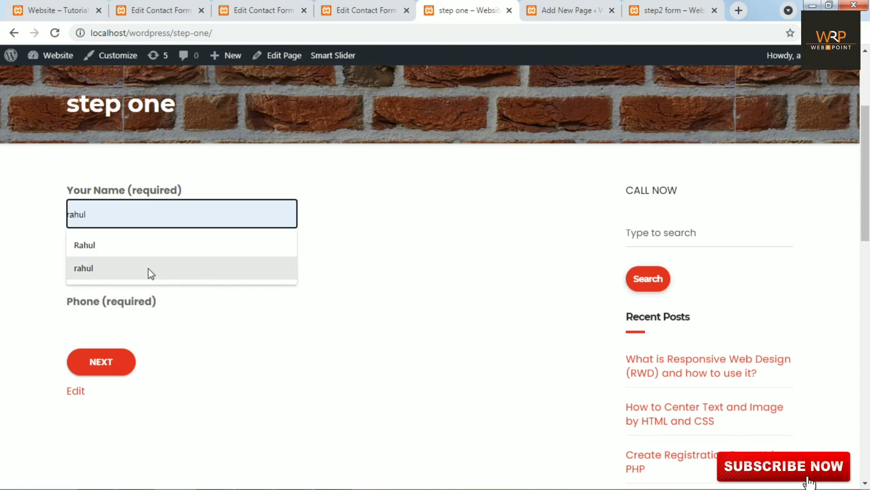
pyautogui.click(148, 268)
pyautogui.click(120, 267)
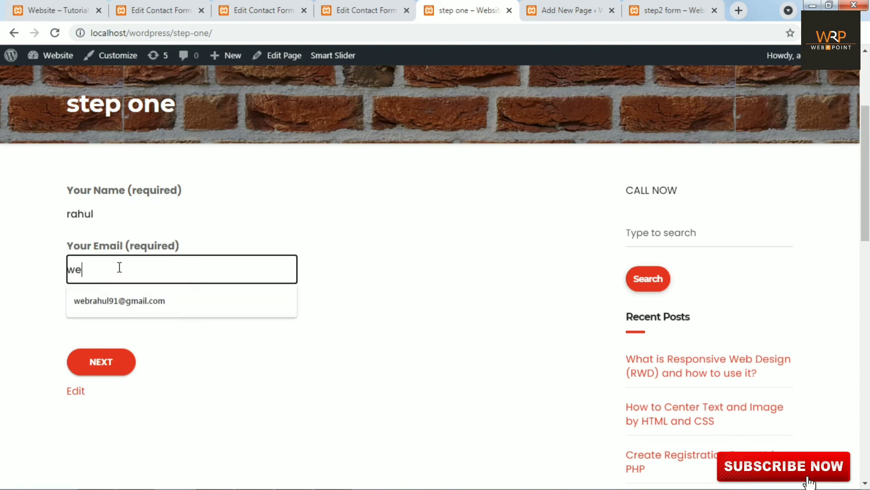
pyautogui.click(119, 300)
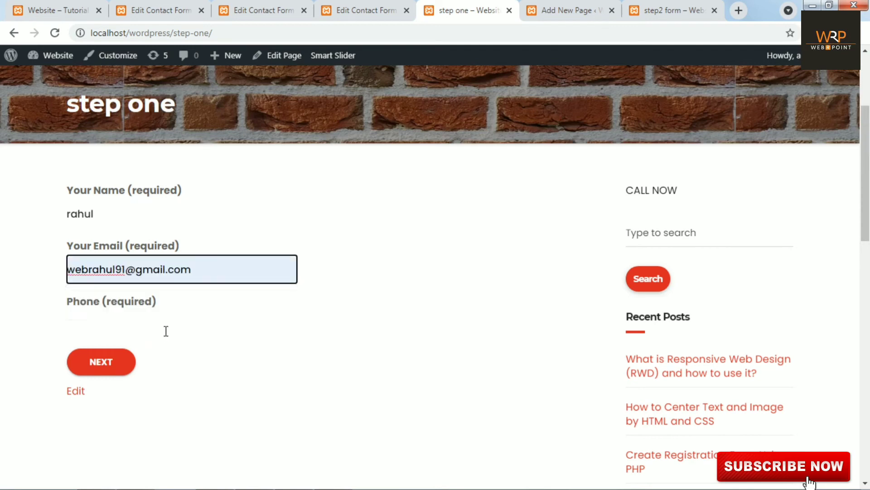
# - Enter the visitor's phone number and proceed to the second step of the form
pyautogui.click(166, 331)
pyautogui.write('123')
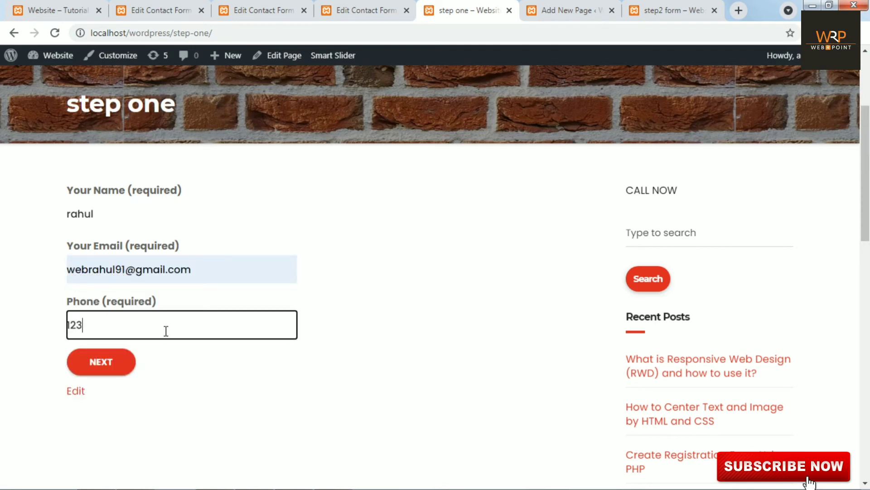
pyautogui.write('4567890')
pyautogui.click(230, 391)
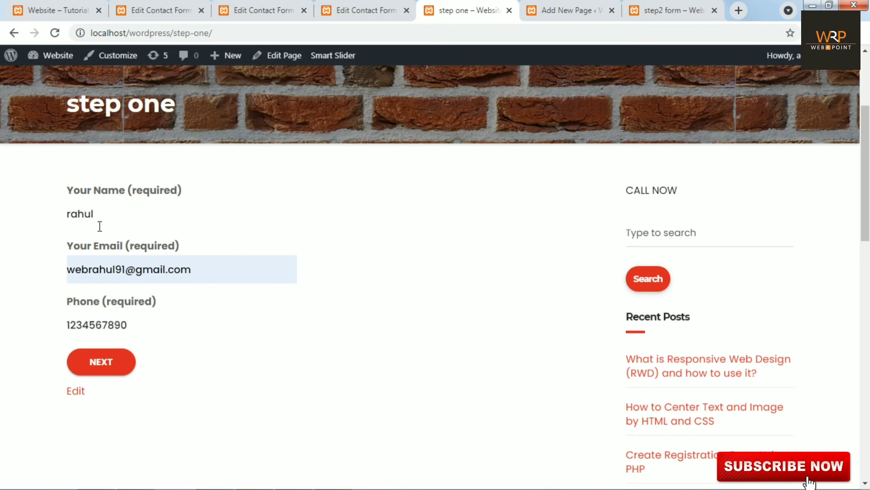
pyautogui.click(119, 370)
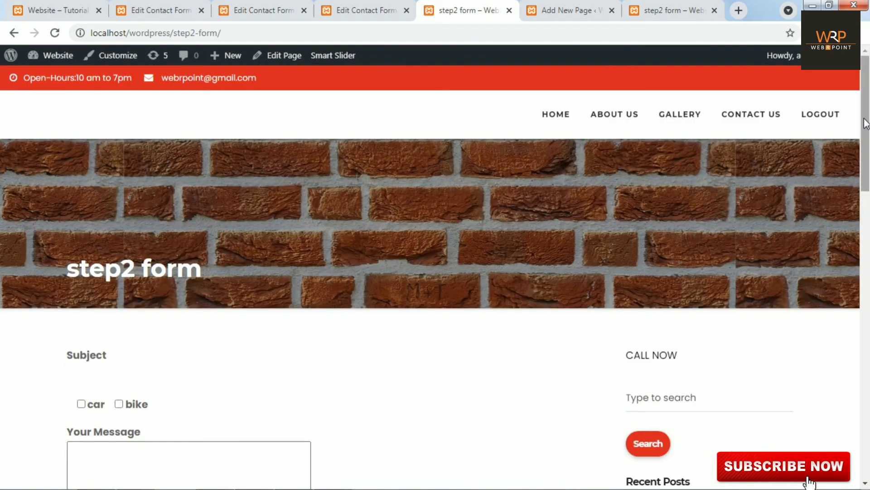
# - Set the Subject to "TEST lead" and tick the car option on the step2 form
pyautogui.moveTo(865, 123); pyautogui.dragTo(867, 191)
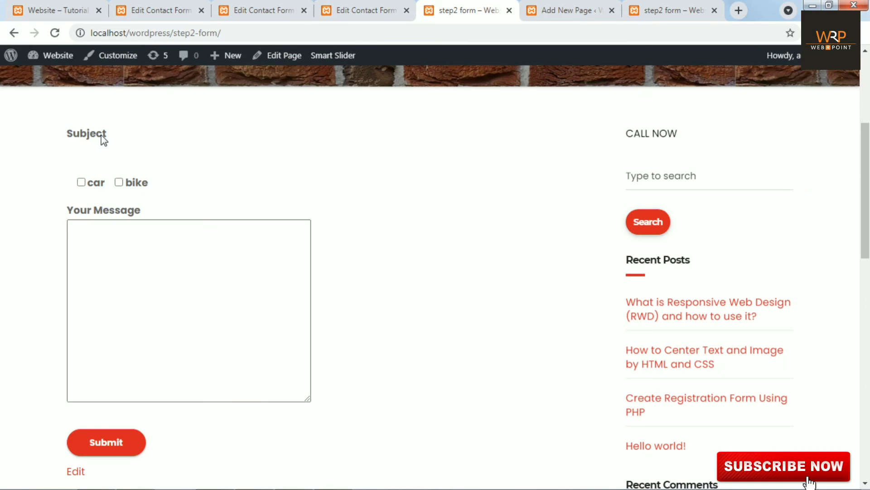
pyautogui.click(105, 153)
pyautogui.click(106, 152)
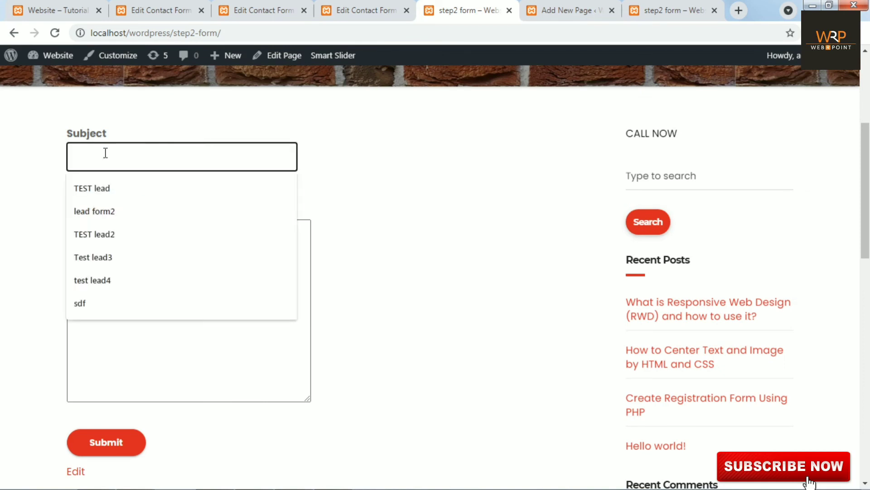
pyautogui.click(119, 190)
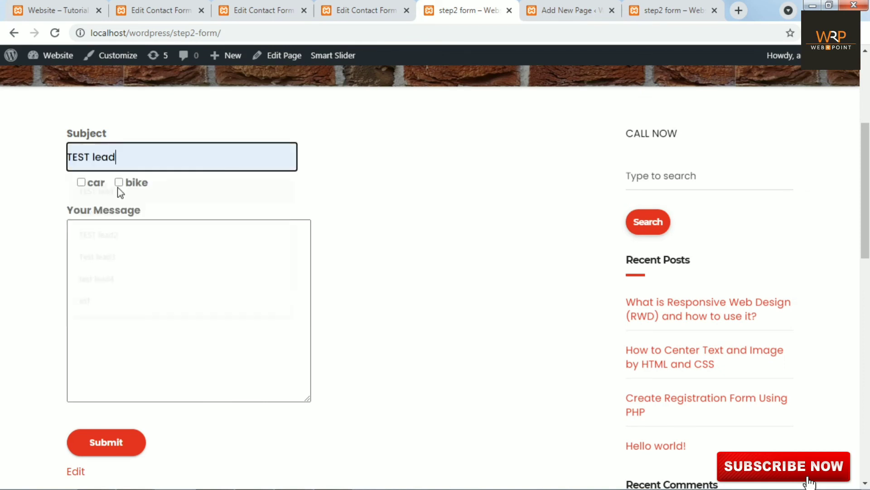
pyautogui.click(87, 190)
pyautogui.click(85, 184)
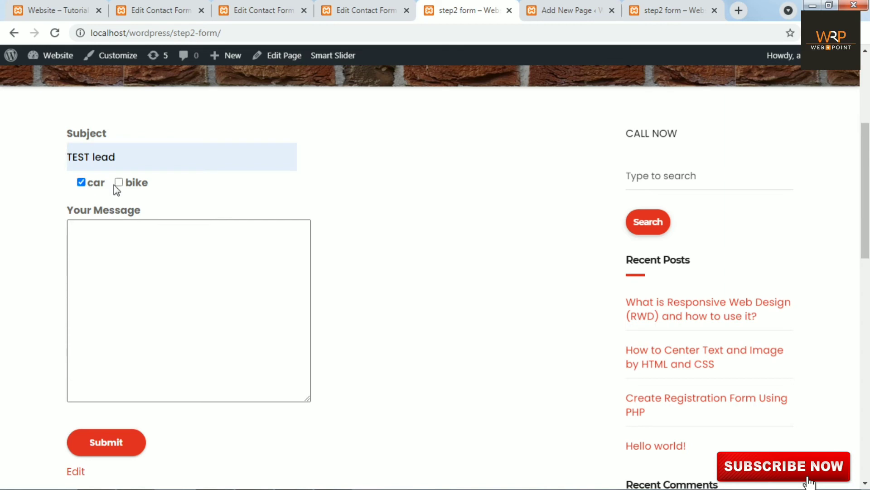
# - Enter "test message" in the Your Message field
pyautogui.click(125, 281)
pyautogui.write('te')
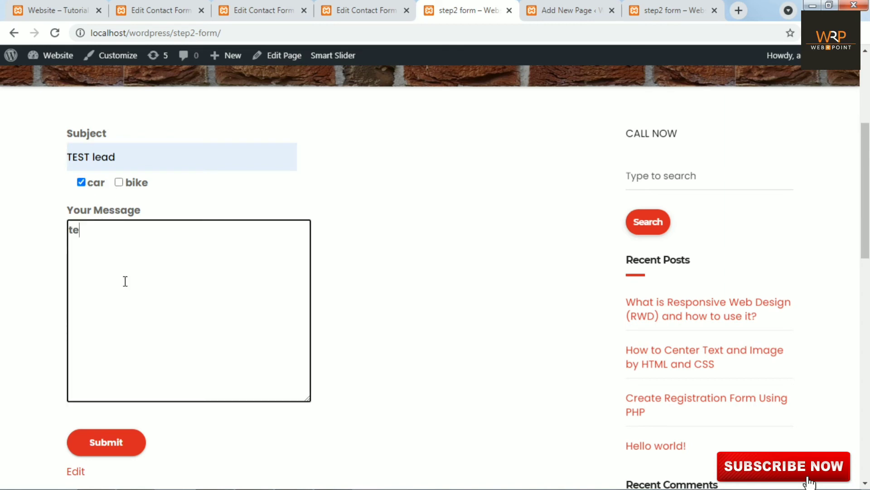
pyautogui.write('st message')
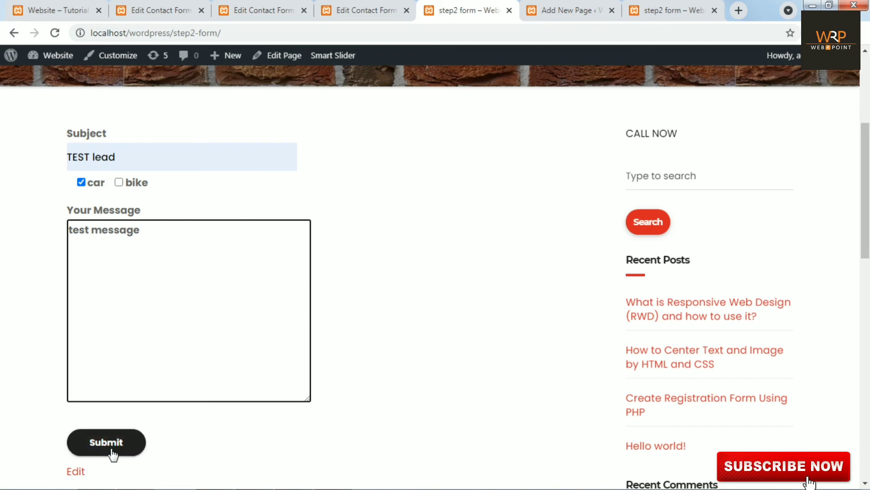
# - Review the form template and mail settings of Contact form 1, including the message body, and return to the contact forms list
pyautogui.click(255, 18)
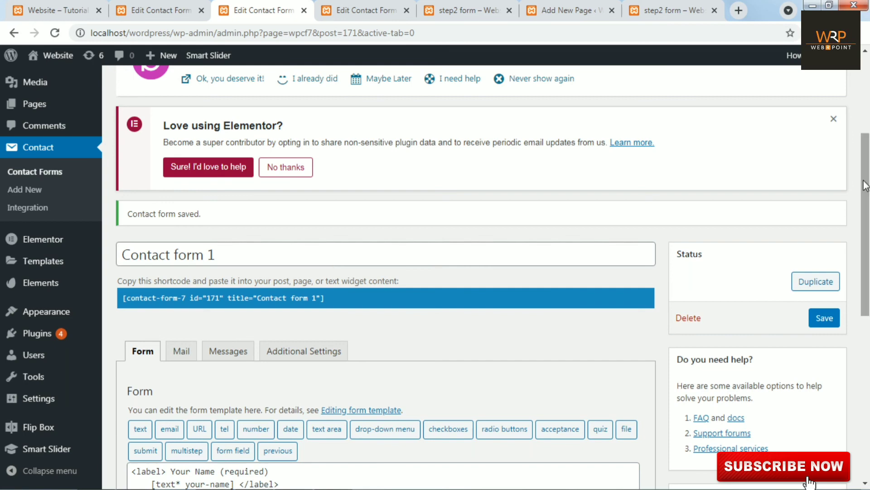
pyautogui.moveTo(865, 186); pyautogui.dragTo(864, 274)
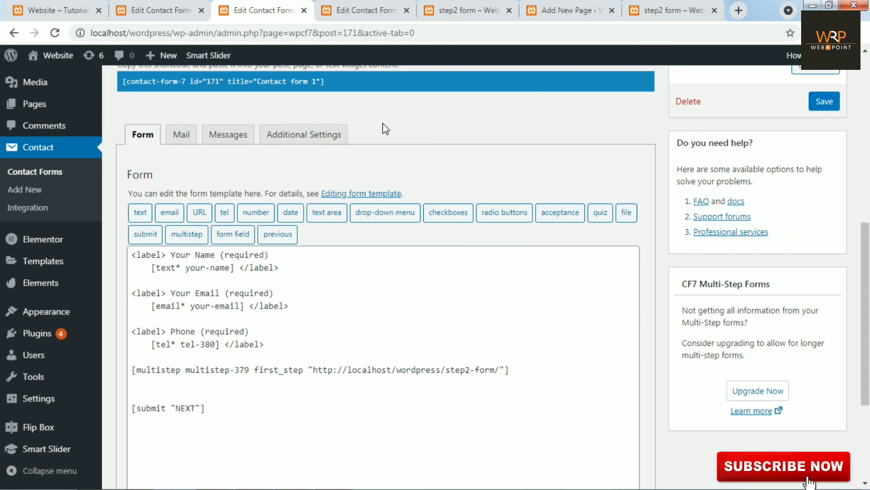
pyautogui.click(173, 143)
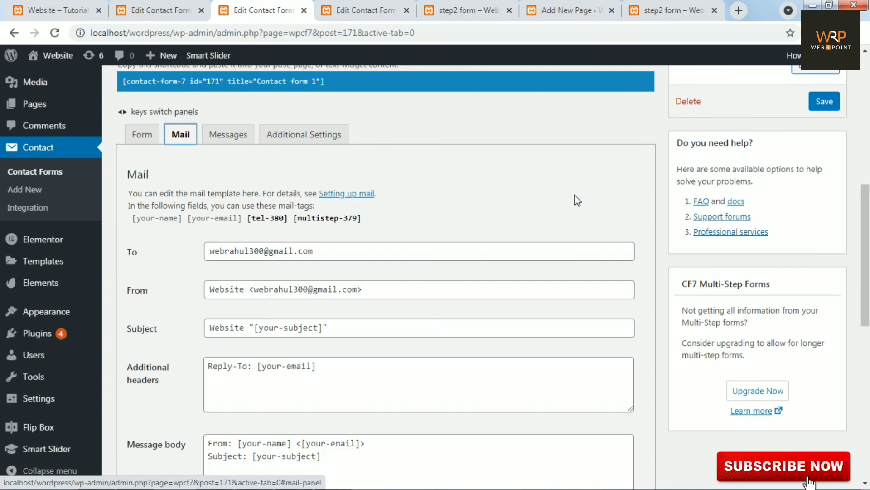
pyautogui.moveTo(866, 204); pyautogui.dragTo(858, 268)
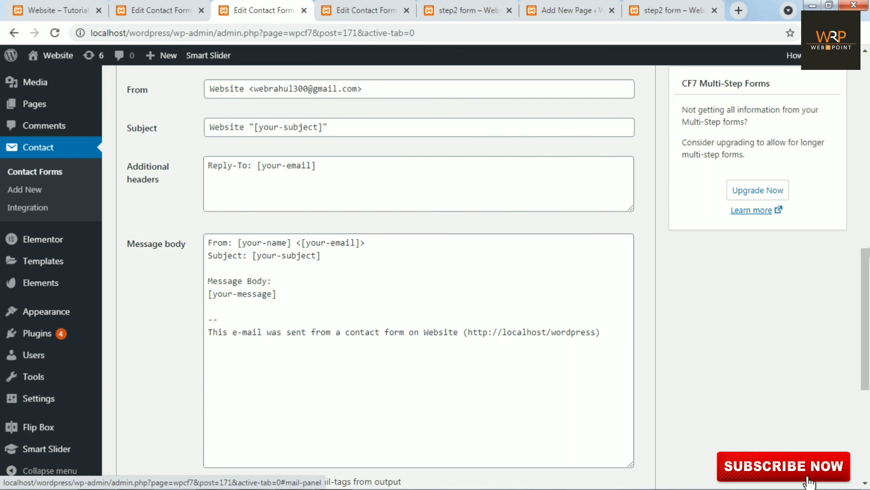
pyautogui.scroll(3, 869, 252)
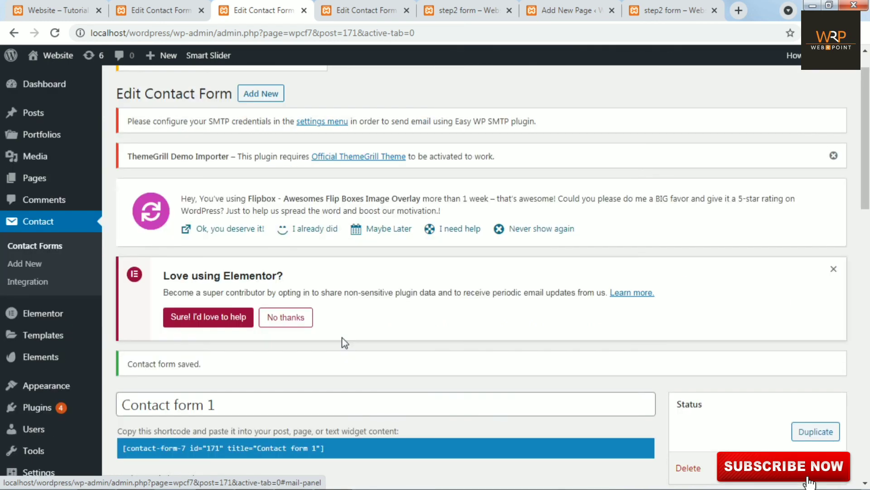
pyautogui.click(36, 247)
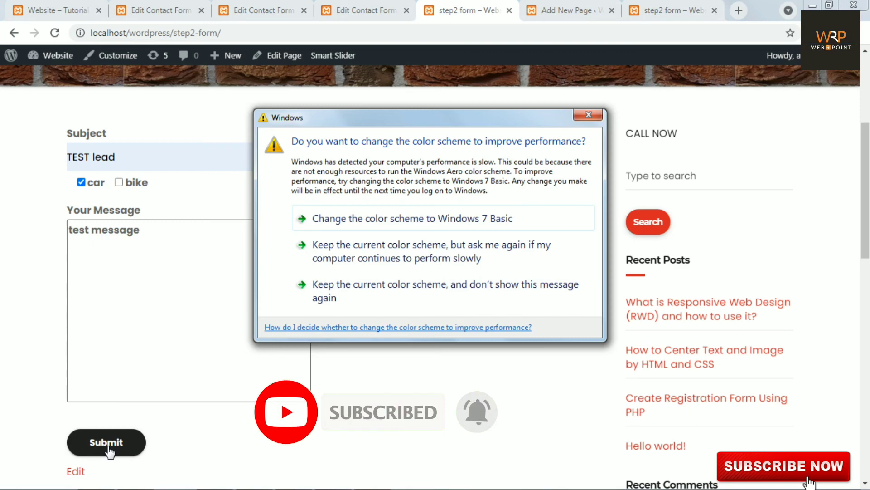
# - Dismiss the Windows color scheme prompt over the filled-in step2 form
pyautogui.click(587, 116)
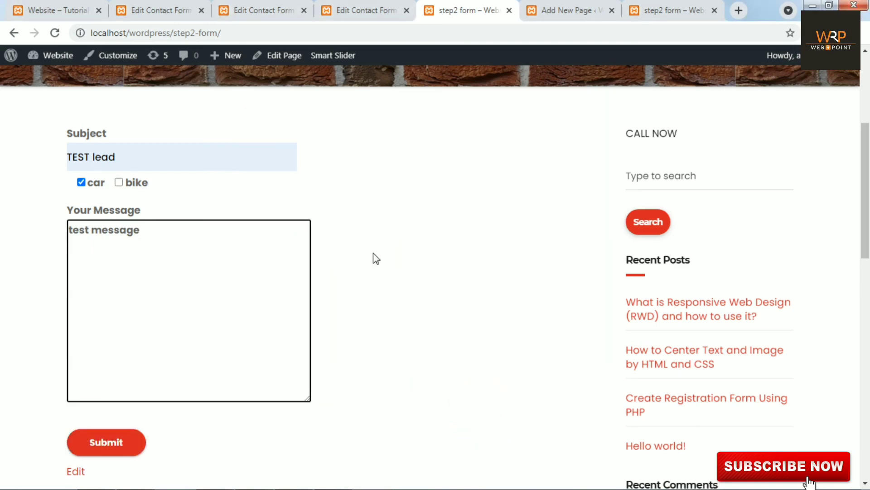